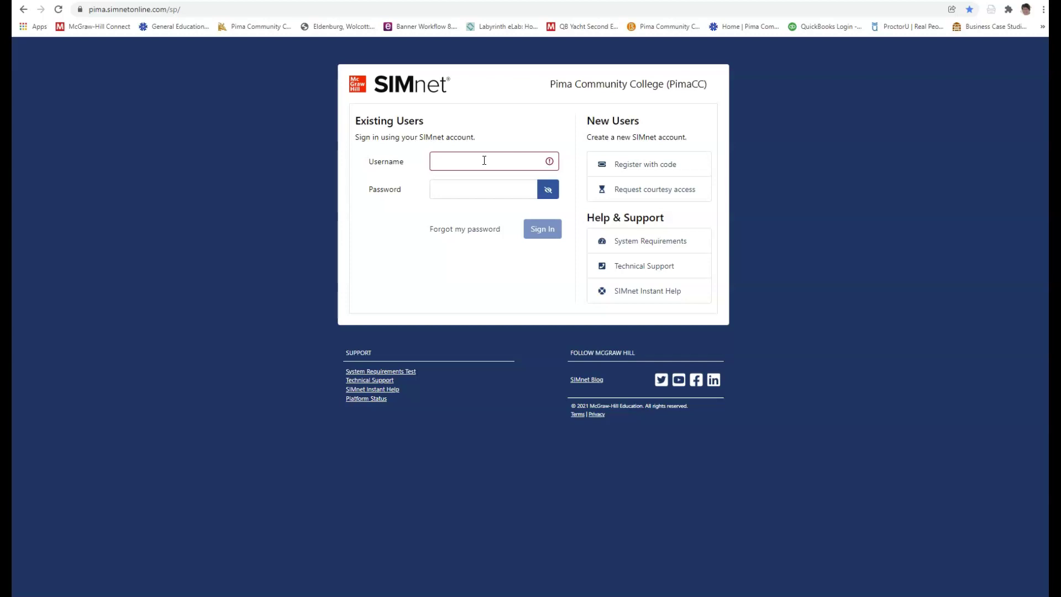
# Sign in to SIMnet with the instructor account's username and password.
pyautogui.click(484, 161)
pyautogui.write('rrichard')
pyautogui.press('Tab')
pyautogui.write('••••••')
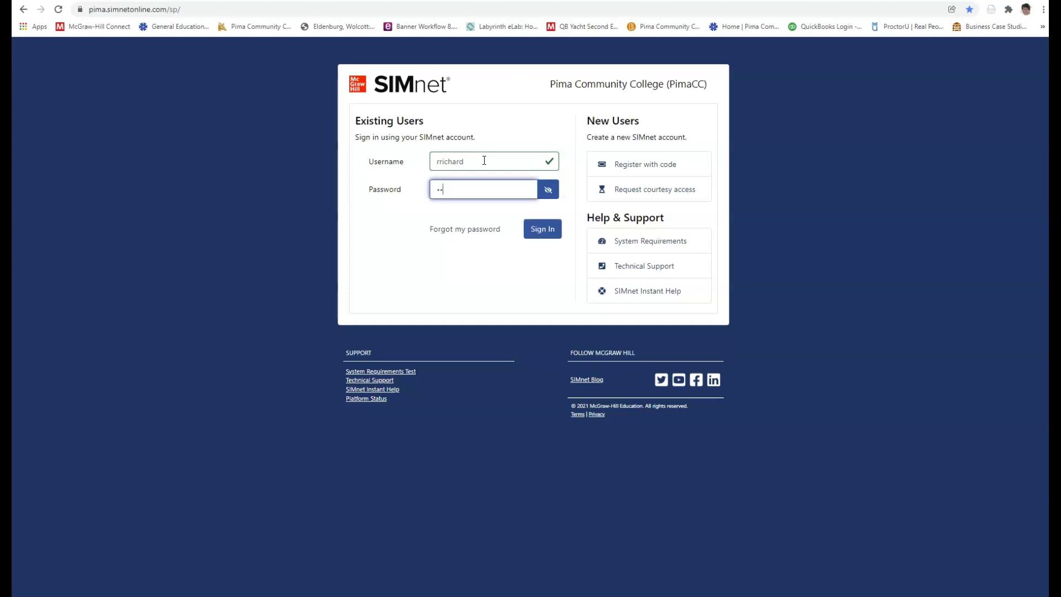
pyautogui.write('•••••')
pyautogui.click(547, 230)
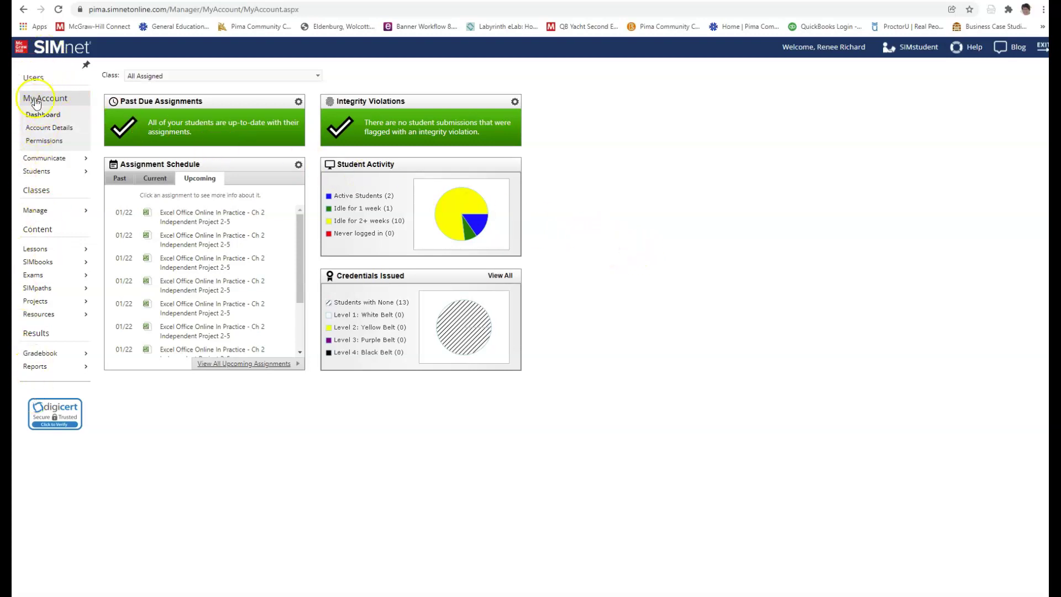
# Open the Edit/Assign page for the ACC 212 Spring 22 section 20962 class from Manage.
pyautogui.click(35, 212)
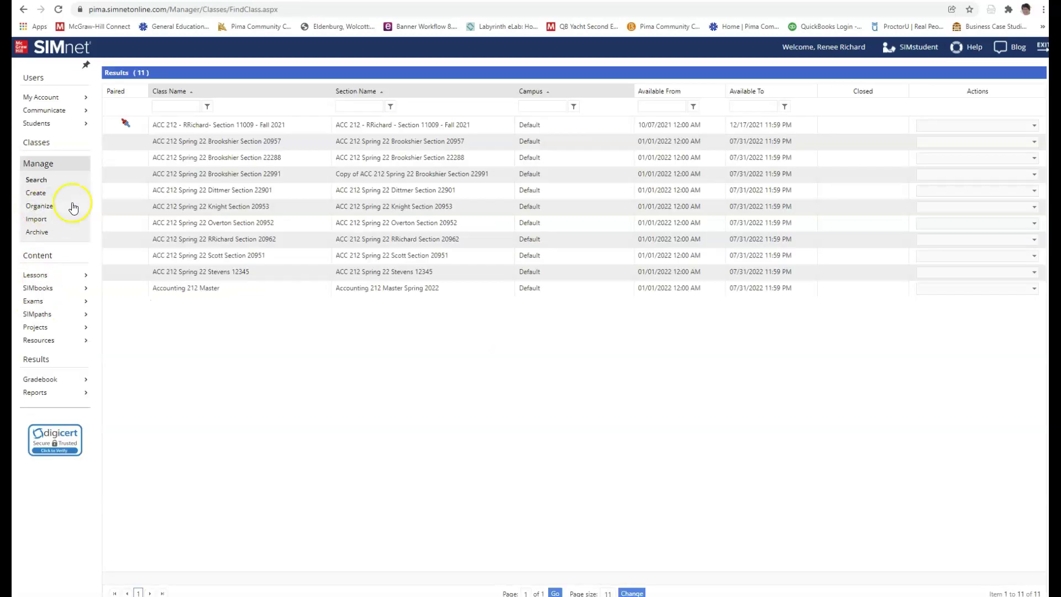
pyautogui.click(287, 243)
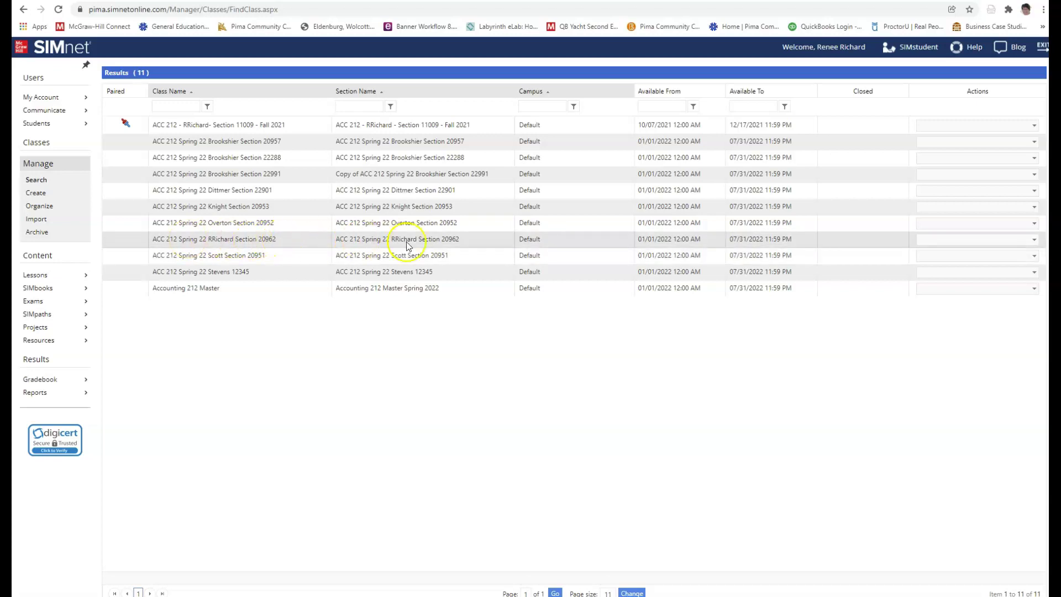
pyautogui.click(1030, 241)
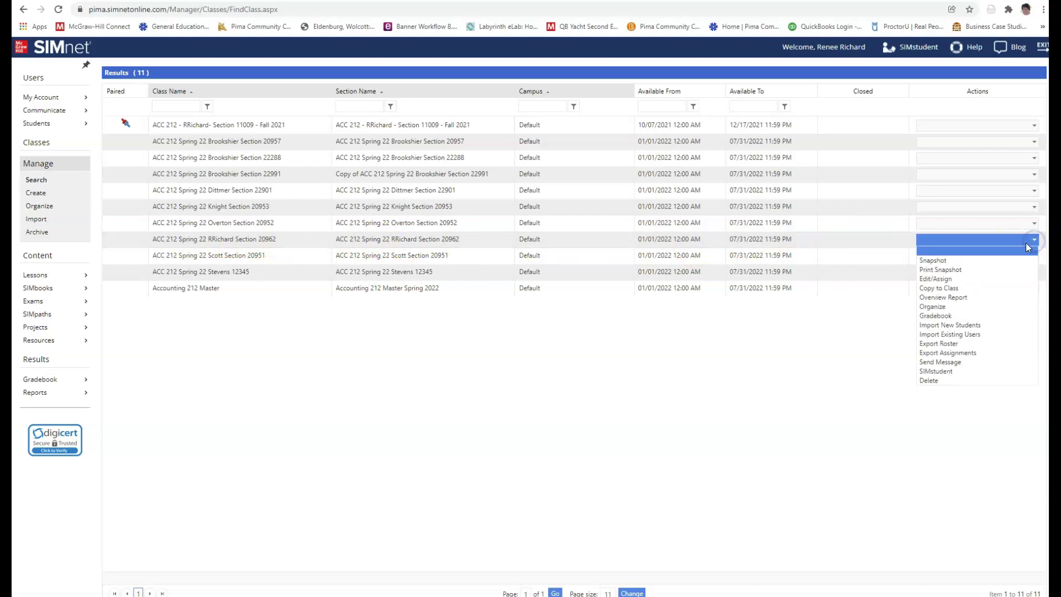
pyautogui.click(964, 279)
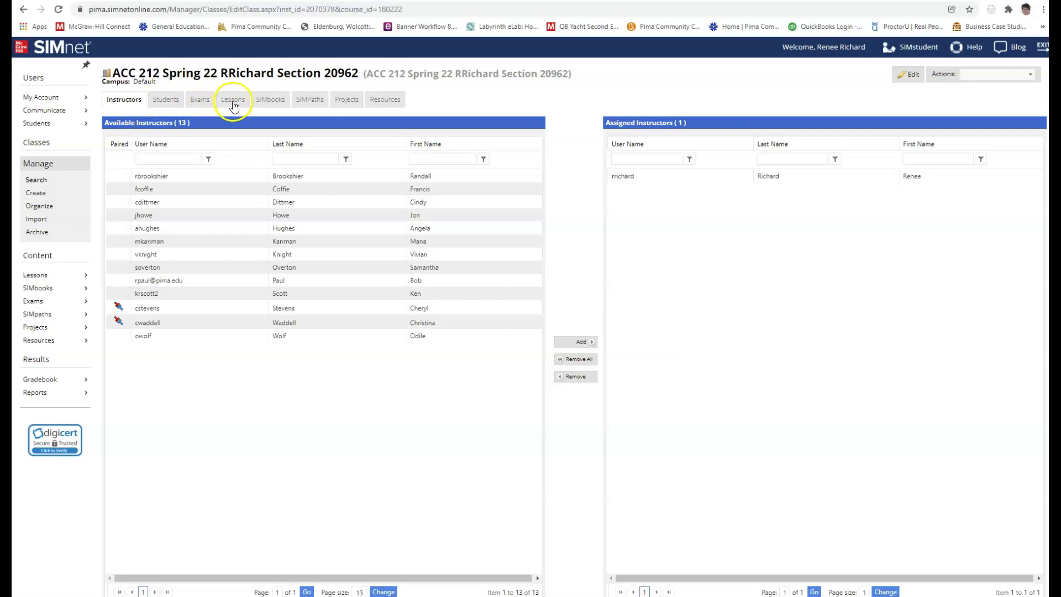
# Review the class's SIMbooks and SIMPaths tabs, then open the SIMpath Templates list.
pyautogui.click(272, 102)
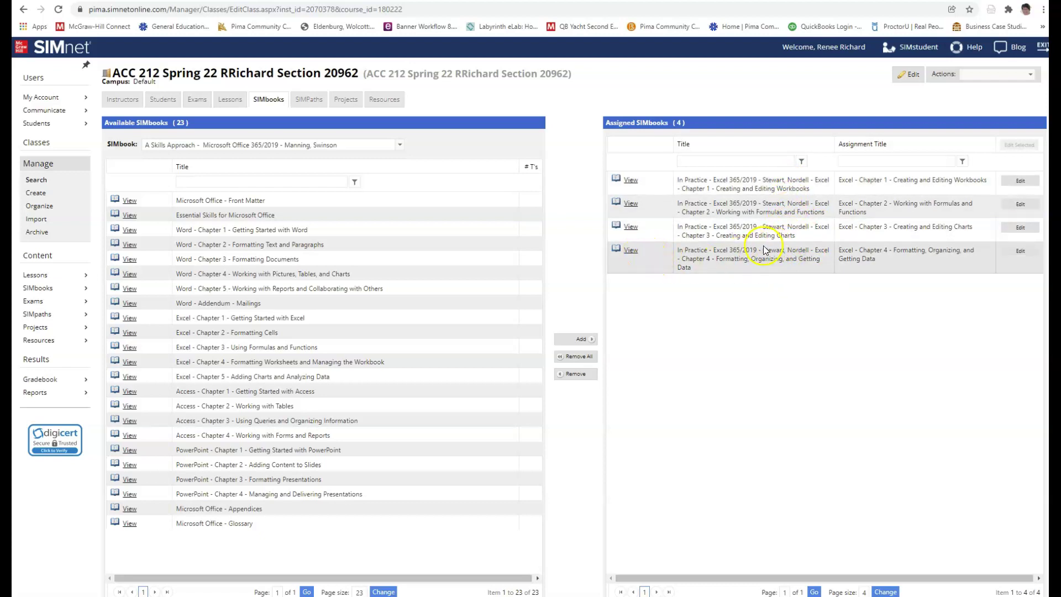
pyautogui.click(320, 102)
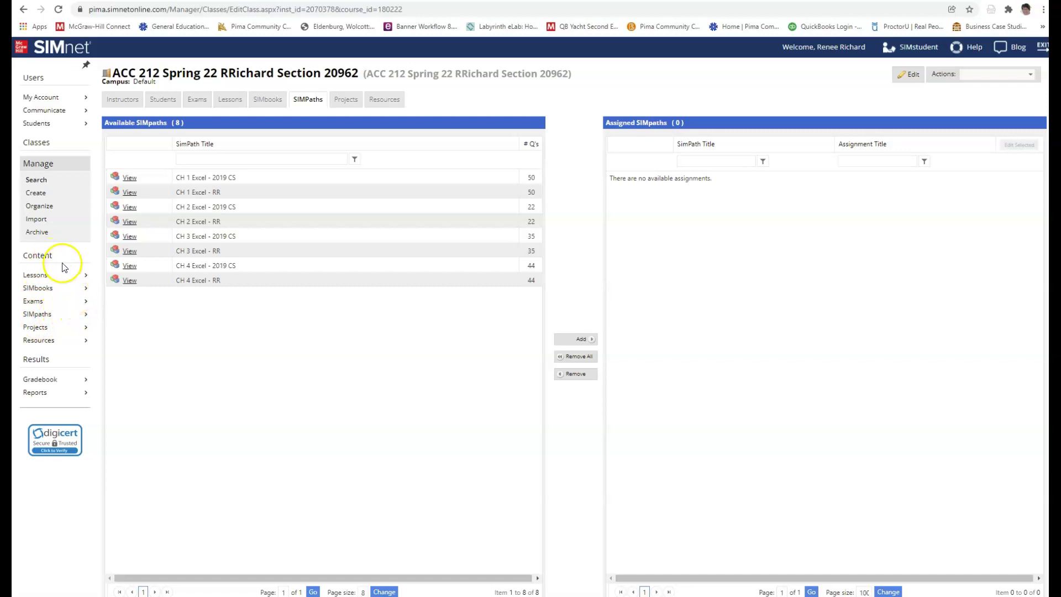
pyautogui.click(85, 314)
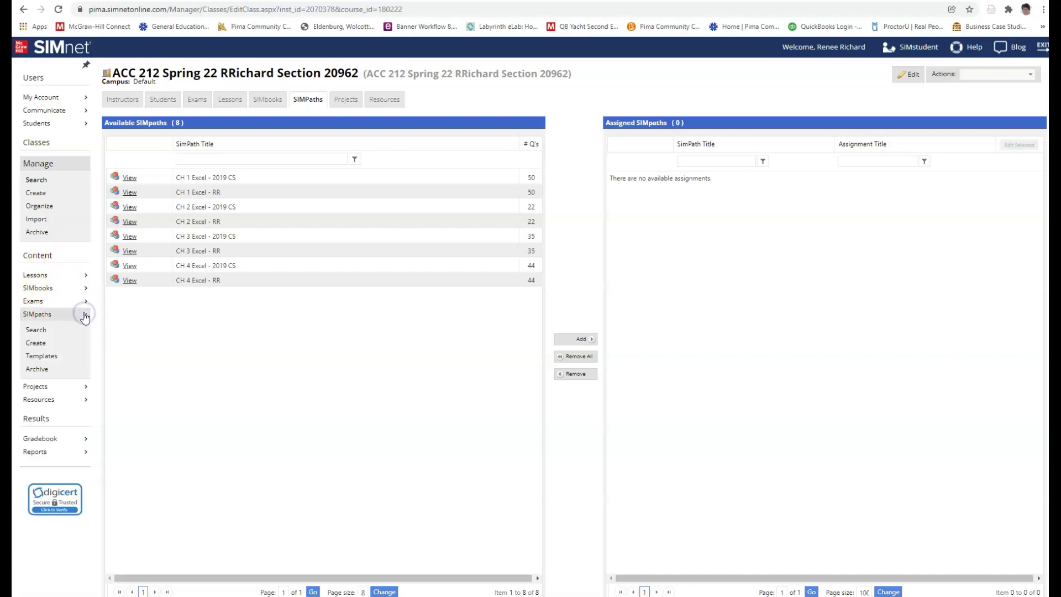
pyautogui.click(42, 356)
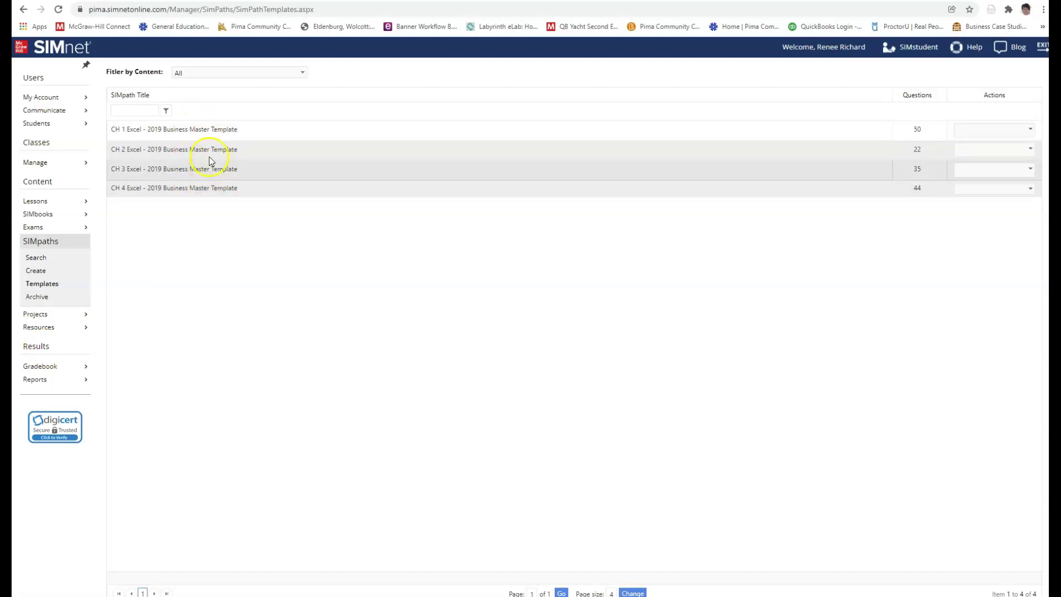
# Copy the CH 1 Excel 2019 template into a new SIMpath titled 'CH 1 Excel - 2019 RR'.
pyautogui.click(1028, 131)
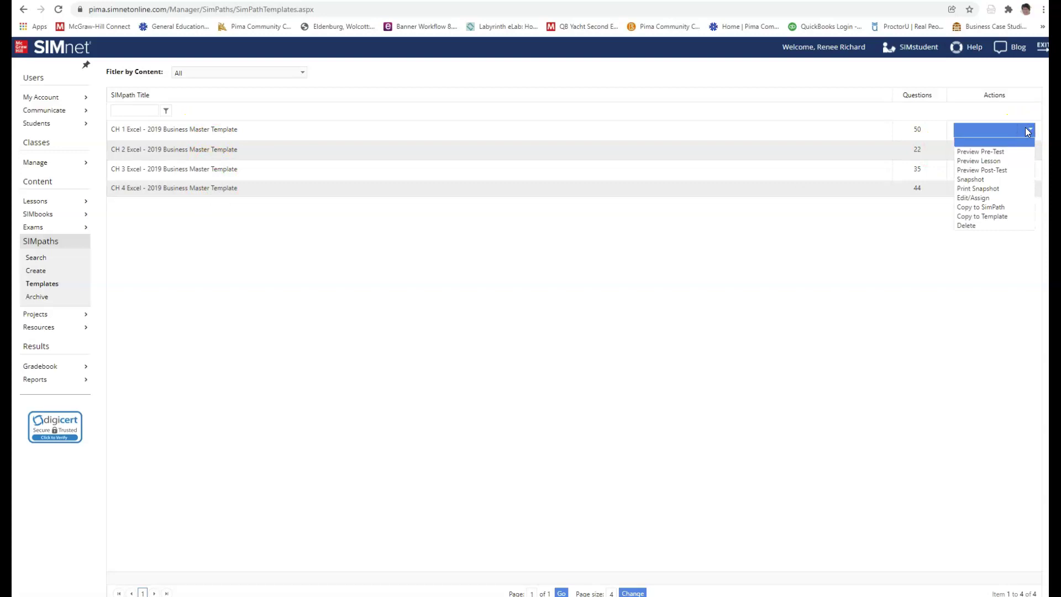
pyautogui.click(979, 208)
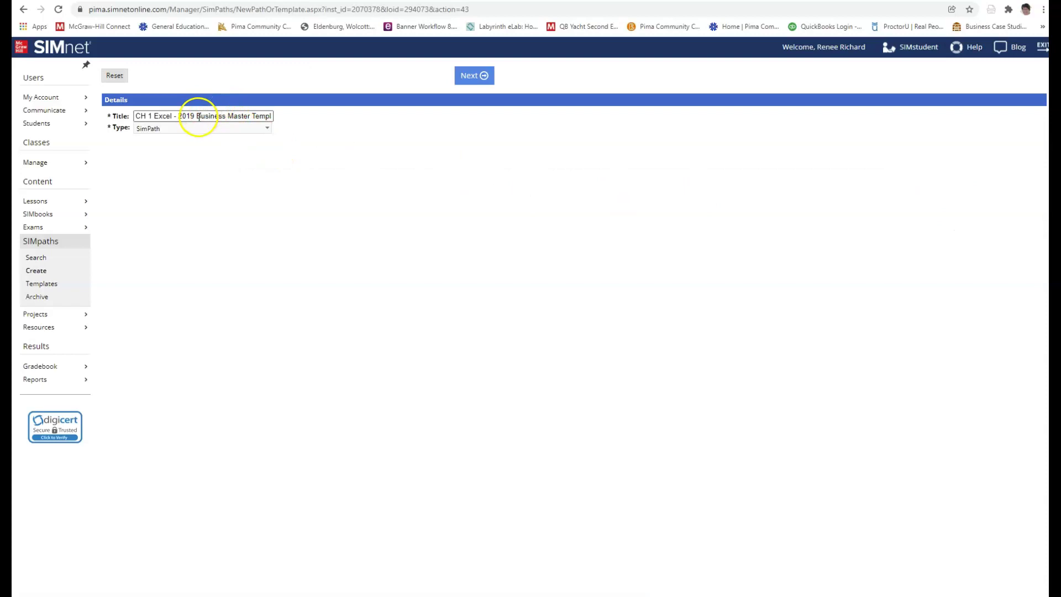
pyautogui.moveTo(196, 116); pyautogui.dragTo(327, 121)
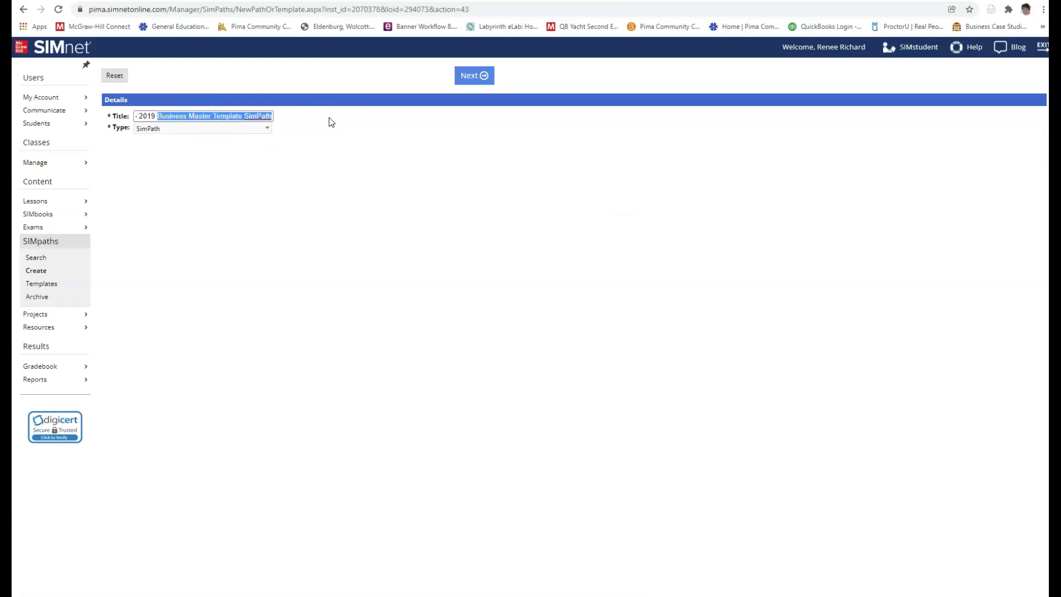
pyautogui.write('RR')
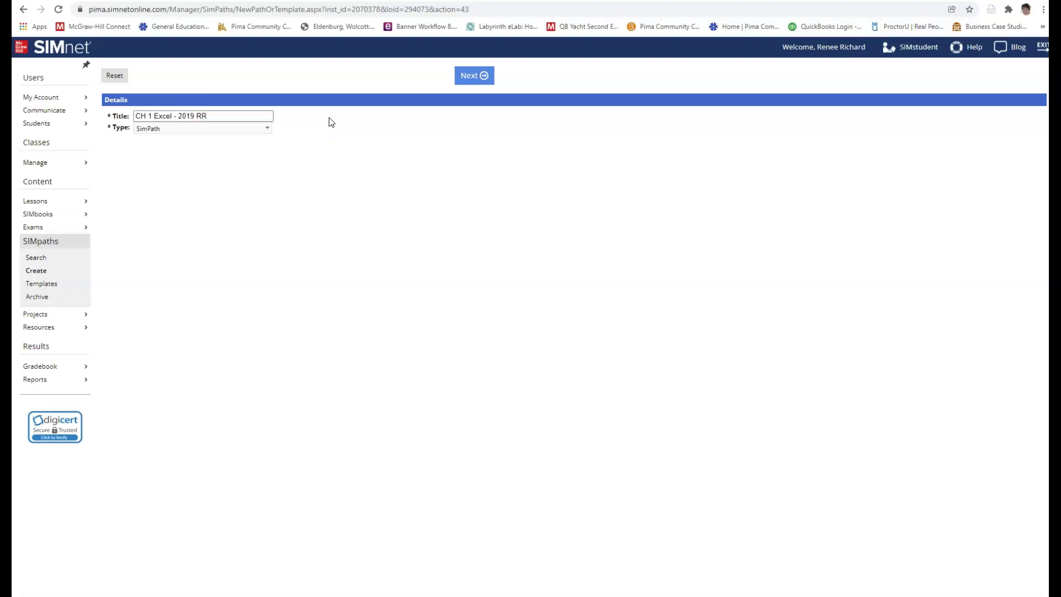
pyautogui.click(484, 76)
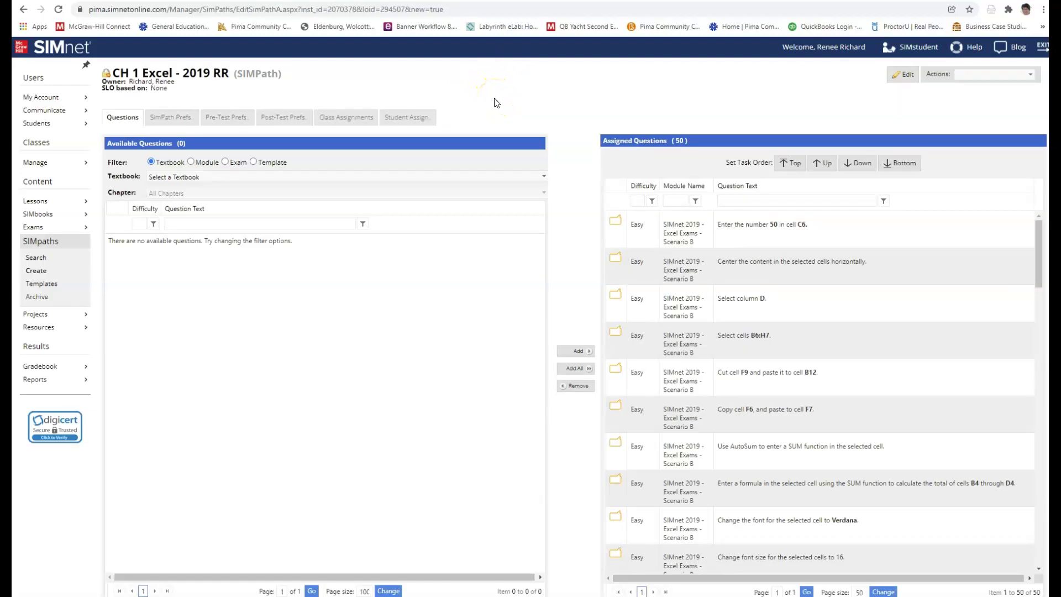
# Show the new SIMpath's general pre-test, lesson and post-test preferences on SimPath Prefs.
pyautogui.click(181, 121)
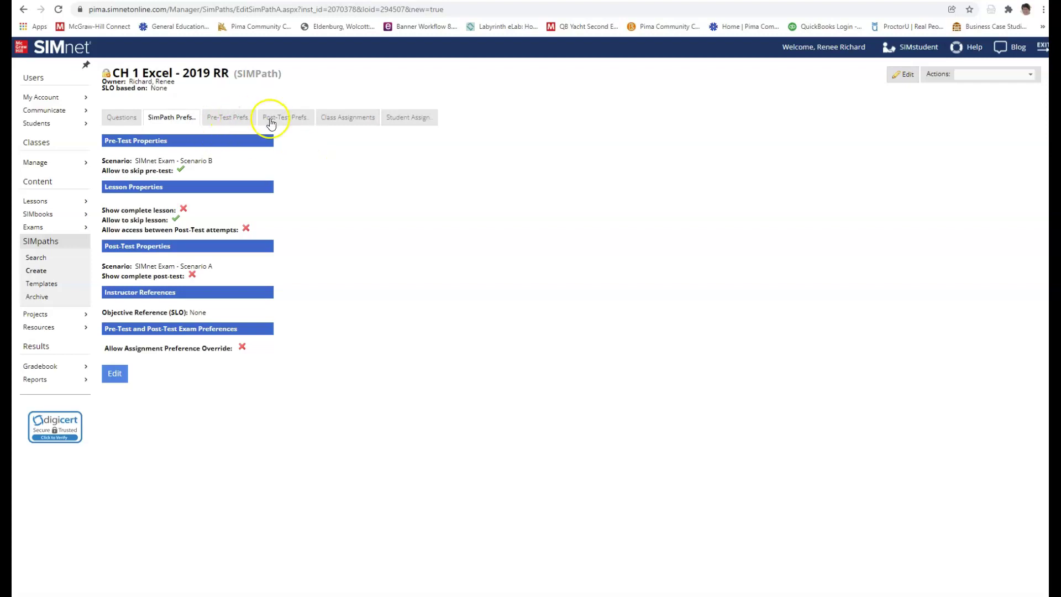
# Review the Pre-Test and Post-Test preferences, then display the Class Assignments lists.
pyautogui.click(224, 118)
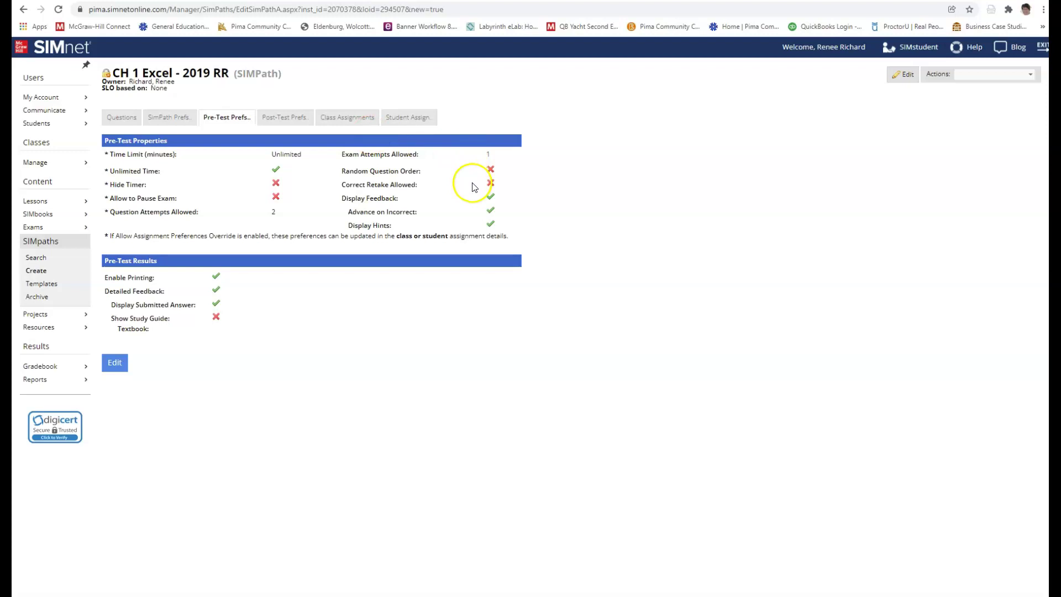
pyautogui.click(290, 120)
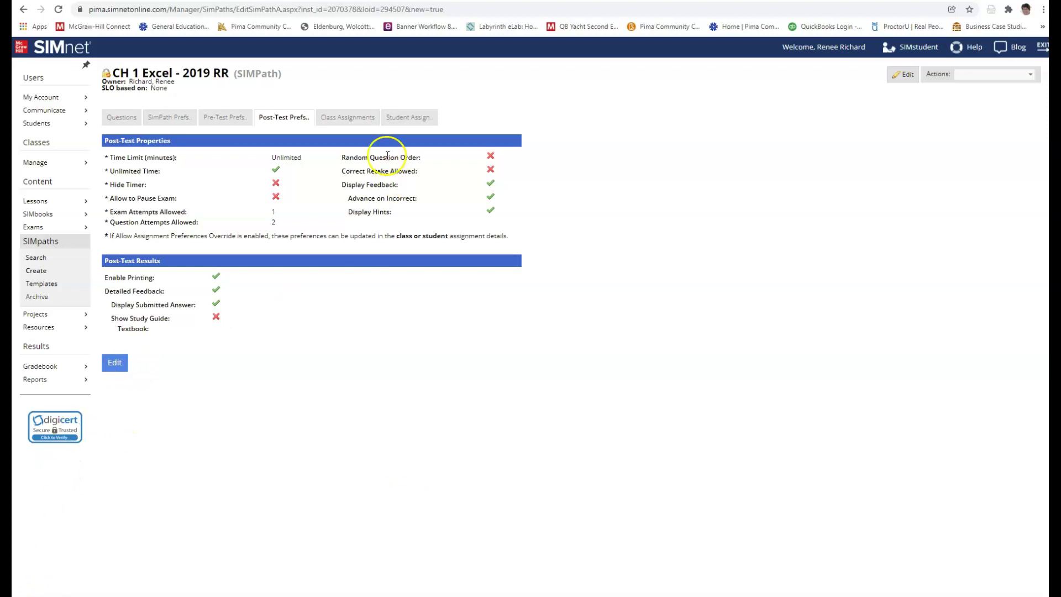
pyautogui.click(358, 122)
pyautogui.click(361, 126)
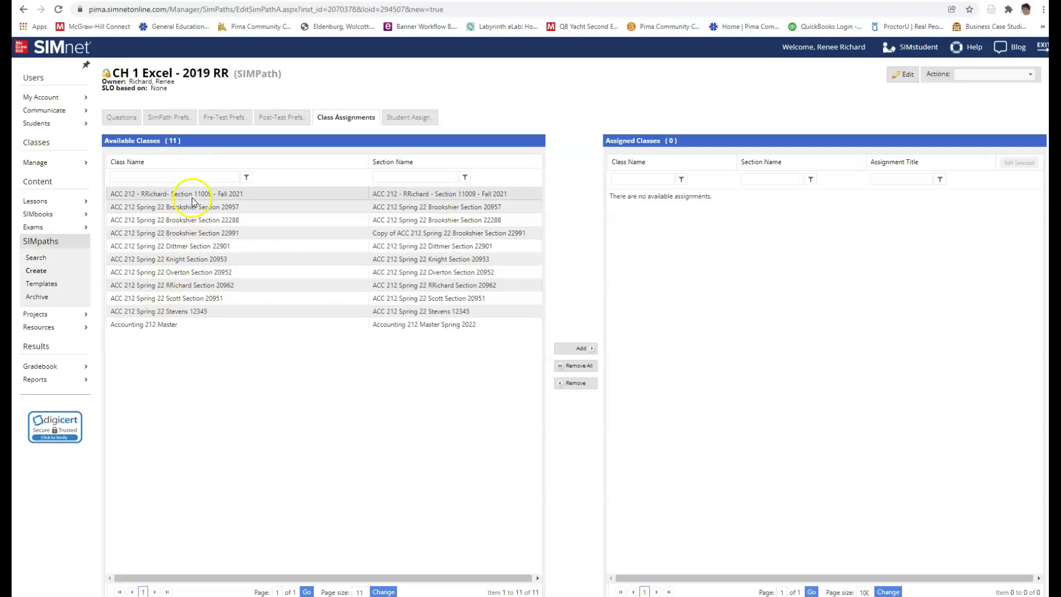
# Add the section 20962 class to the SIMpath's assigned classes.
pyautogui.click(207, 285)
pyautogui.click(583, 350)
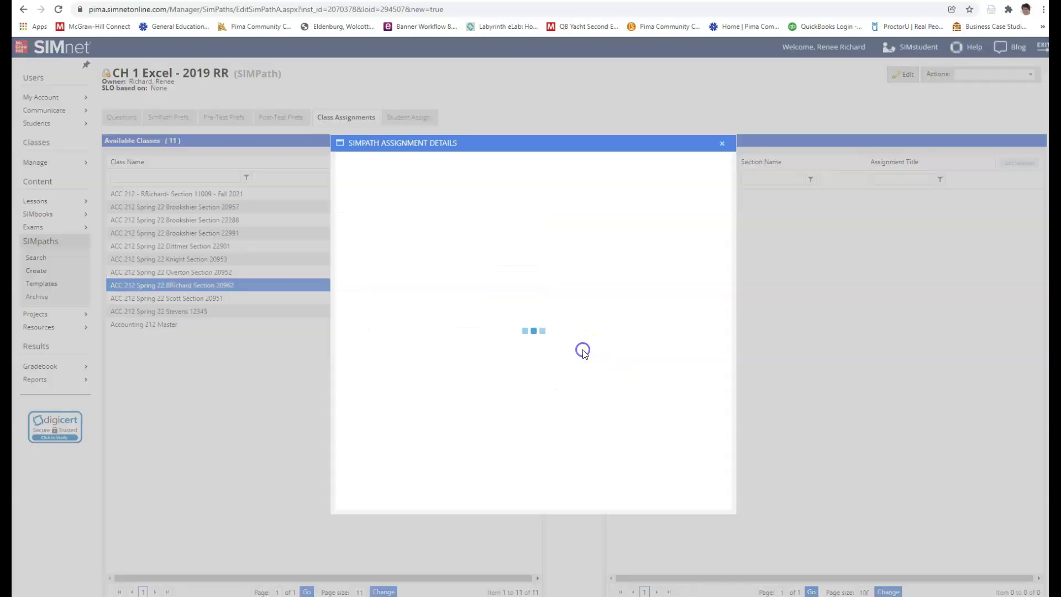
pyautogui.click(644, 333)
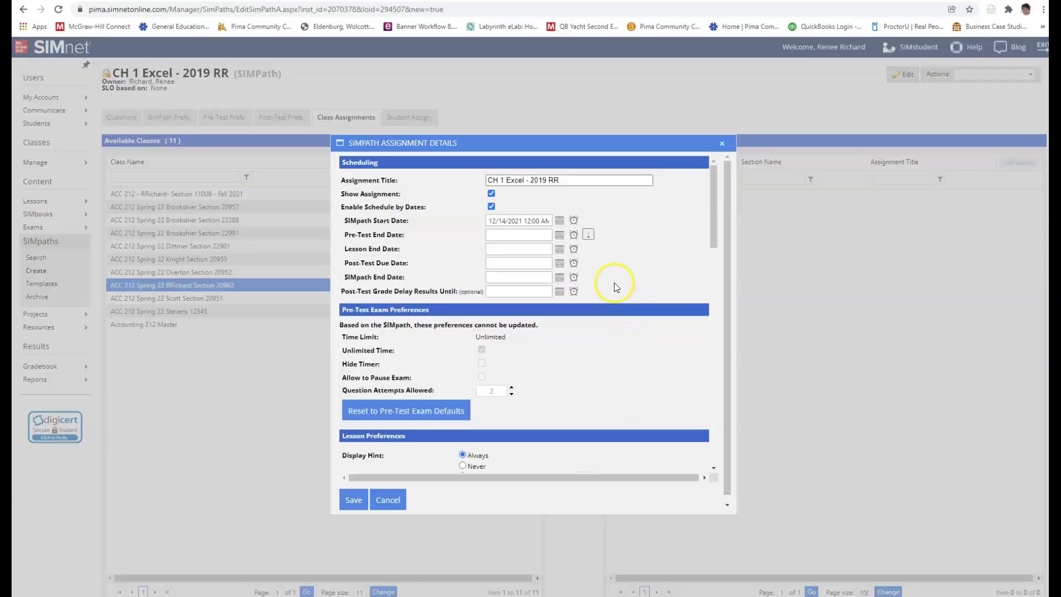
# Set start date 1/13/2022 and pre-test end 1/20/2022, copying that end date to all others.
pyautogui.click(559, 221)
pyautogui.click(529, 233)
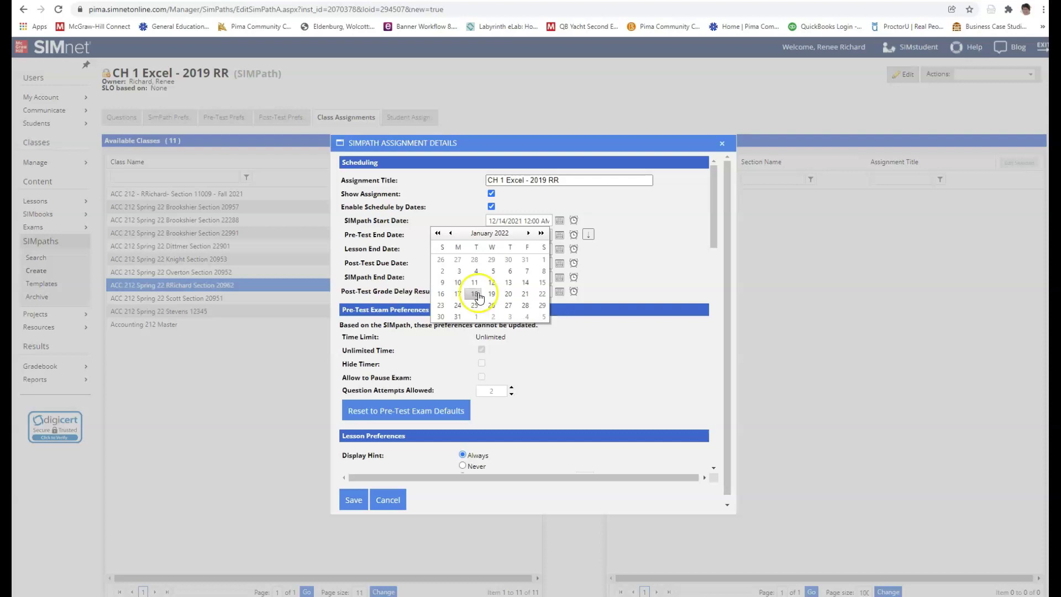
pyautogui.click(508, 284)
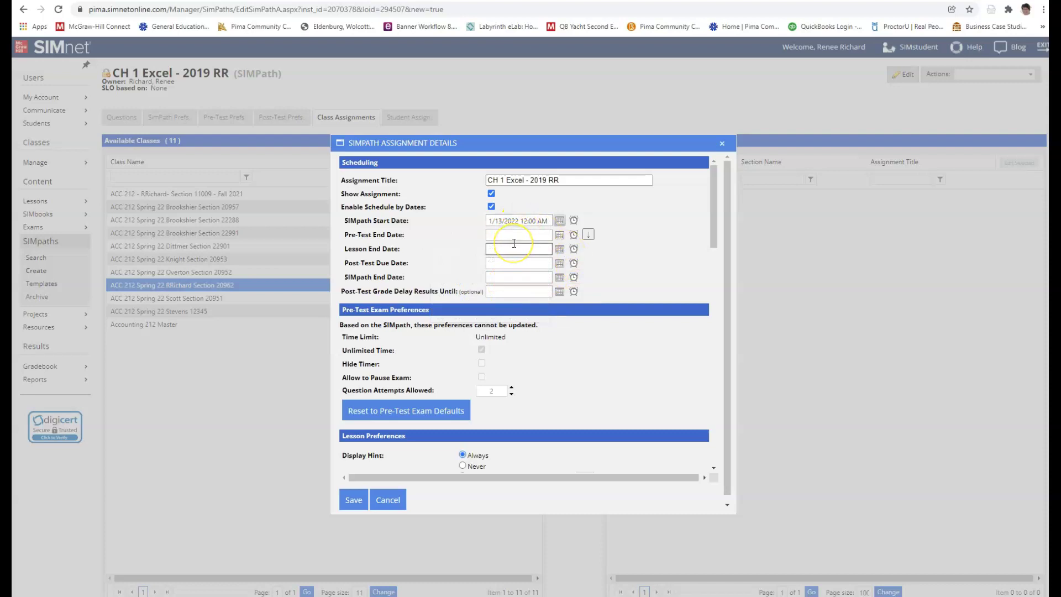
pyautogui.click(561, 236)
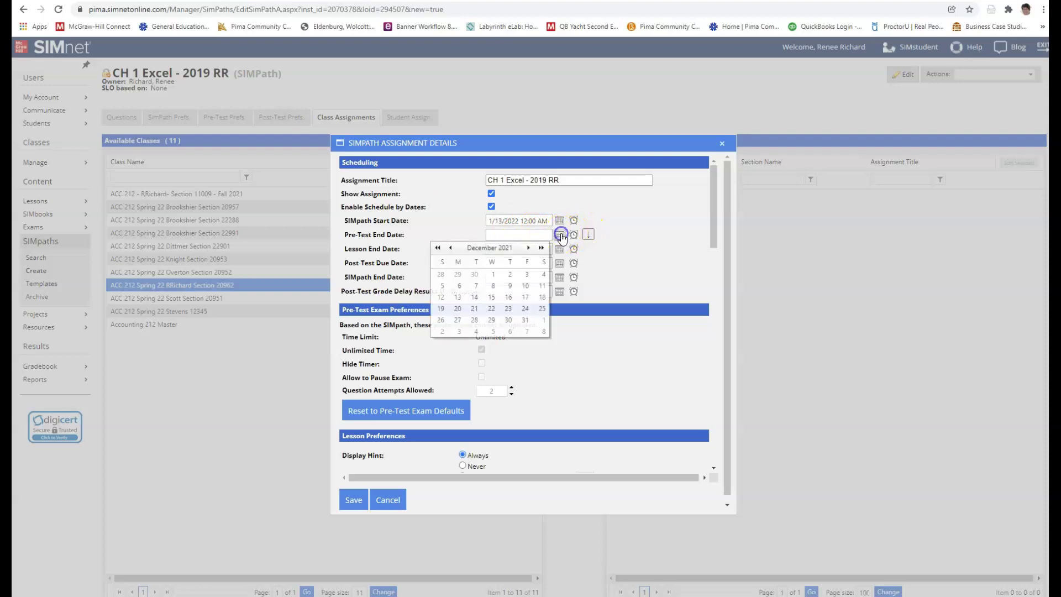
pyautogui.click(528, 249)
pyautogui.click(528, 249)
pyautogui.click(451, 248)
pyautogui.click(509, 308)
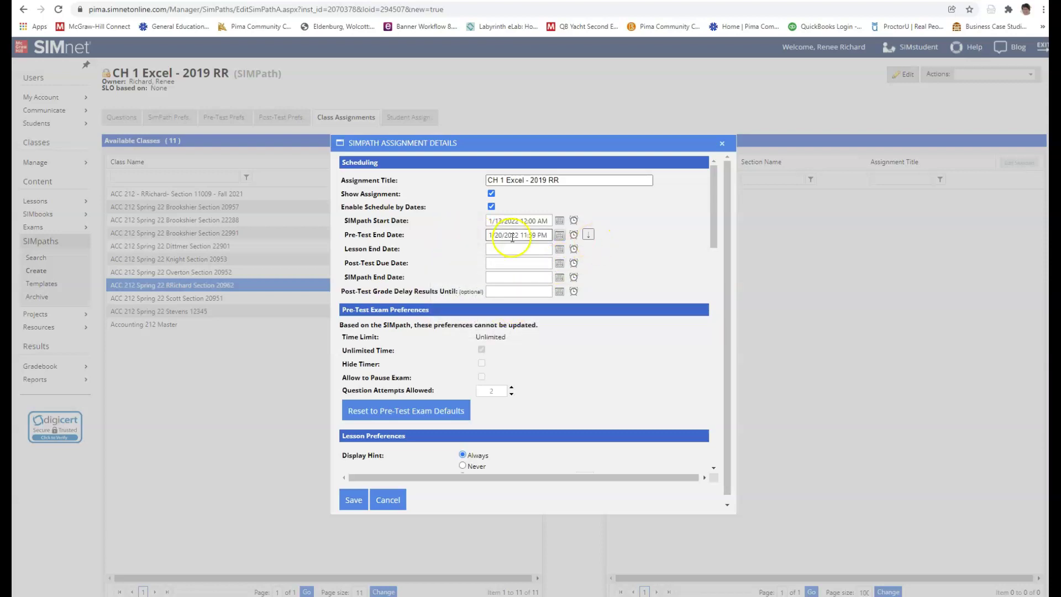
pyautogui.click(589, 236)
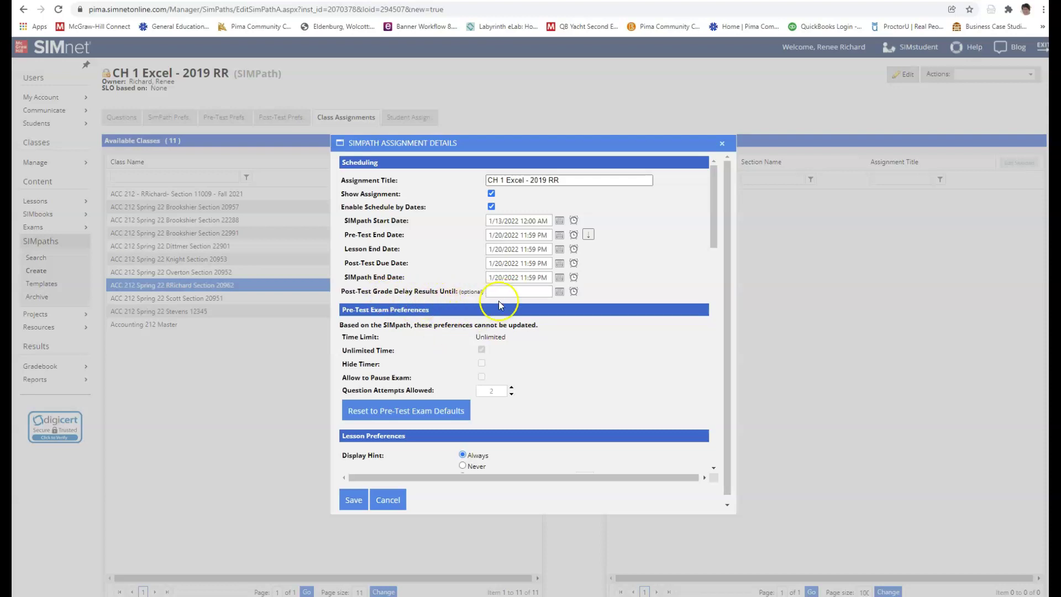
# In Lesson Gradebook Options, enter 25 as an override point value.
pyautogui.scroll(-1, 602, 341)
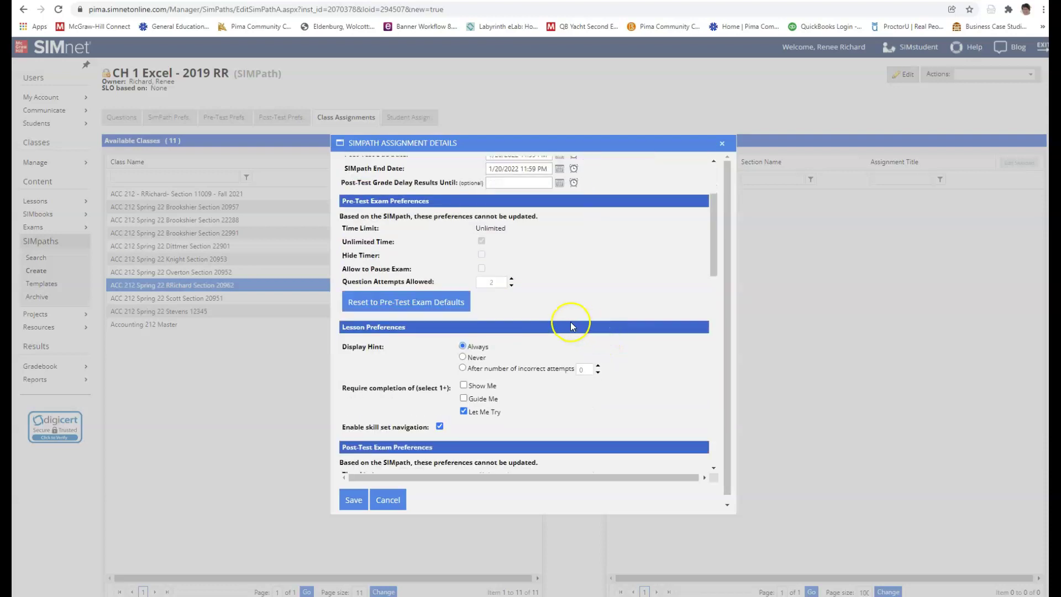
pyautogui.scroll(-2, 571, 322)
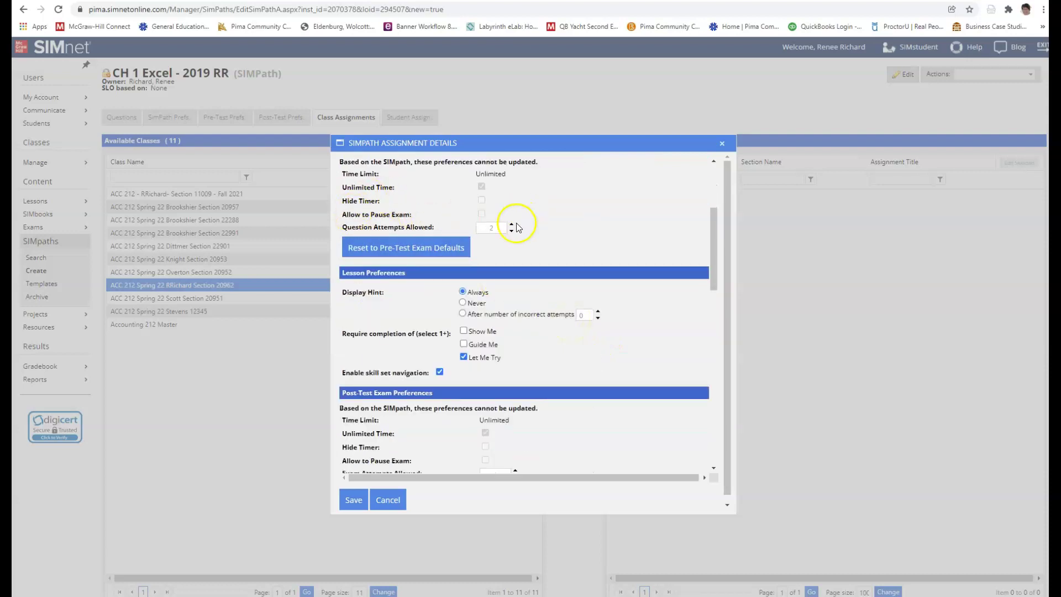
pyautogui.scroll(-2, 534, 254)
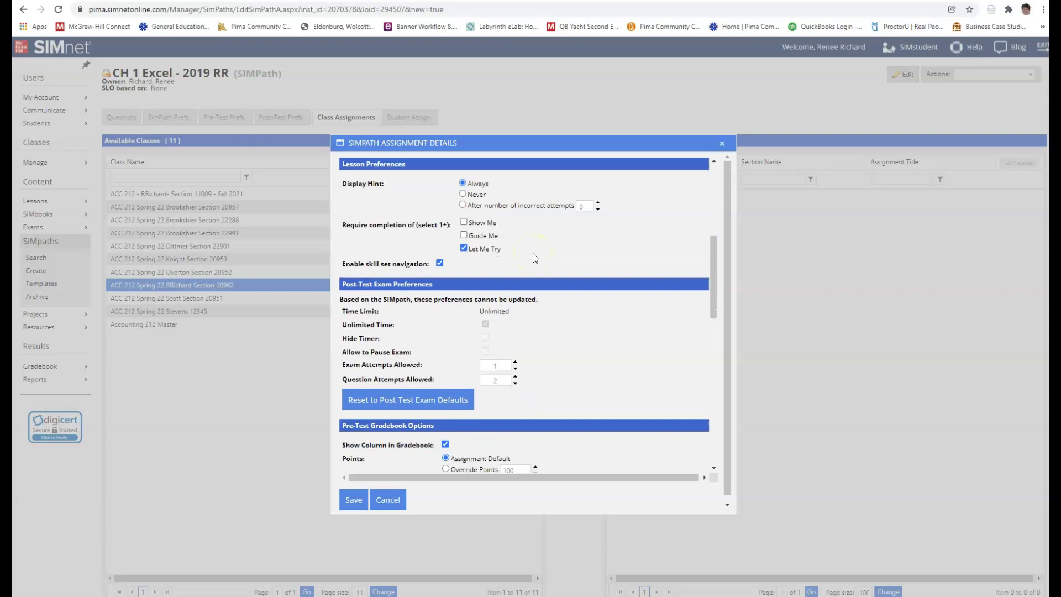
pyautogui.scroll(-2, 557, 269)
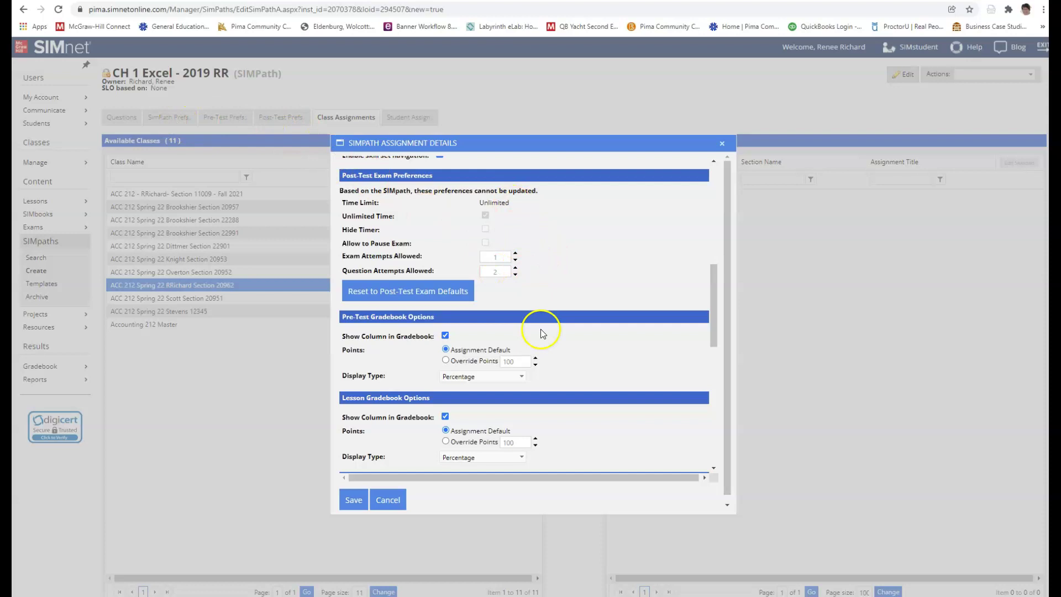
pyautogui.scroll(-2, 541, 329)
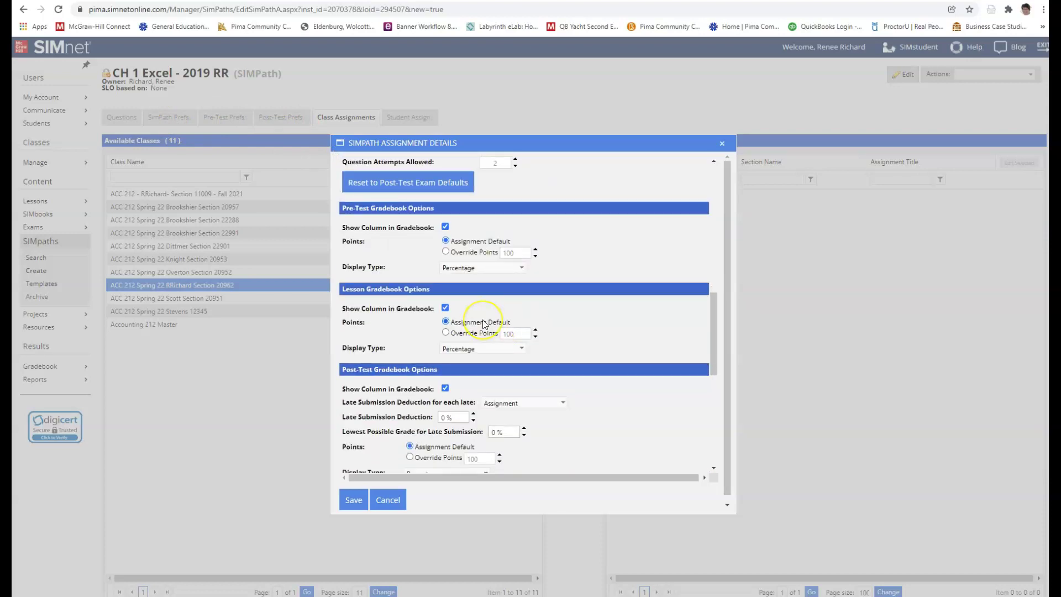
pyautogui.click(464, 337)
pyautogui.click(456, 326)
pyautogui.click(448, 334)
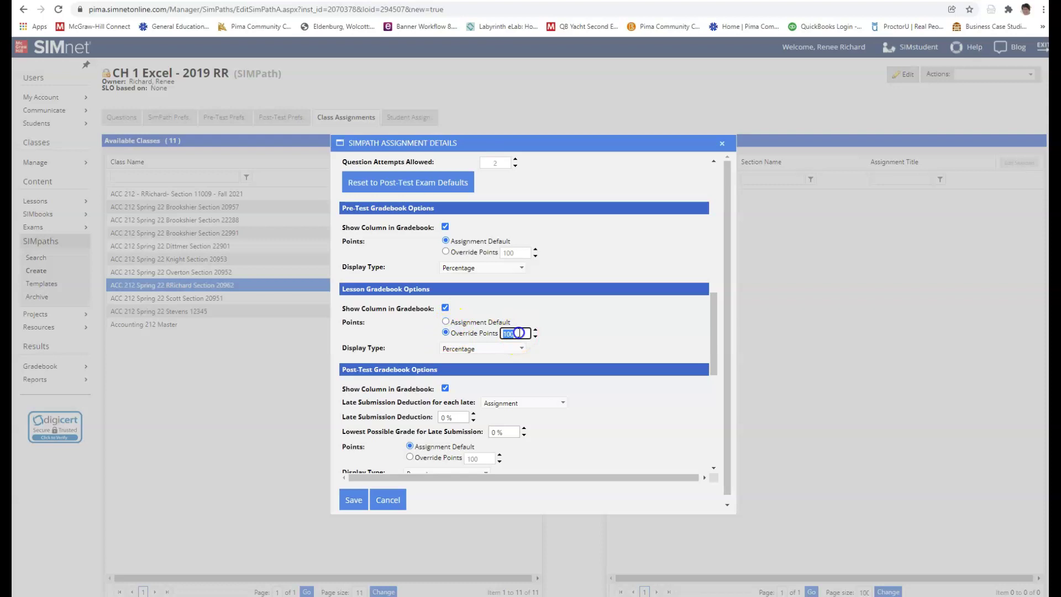
pyautogui.write('25')
# Set the lesson Display Type to Points and revert lesson points to Assignment Default.
pyautogui.click(517, 348)
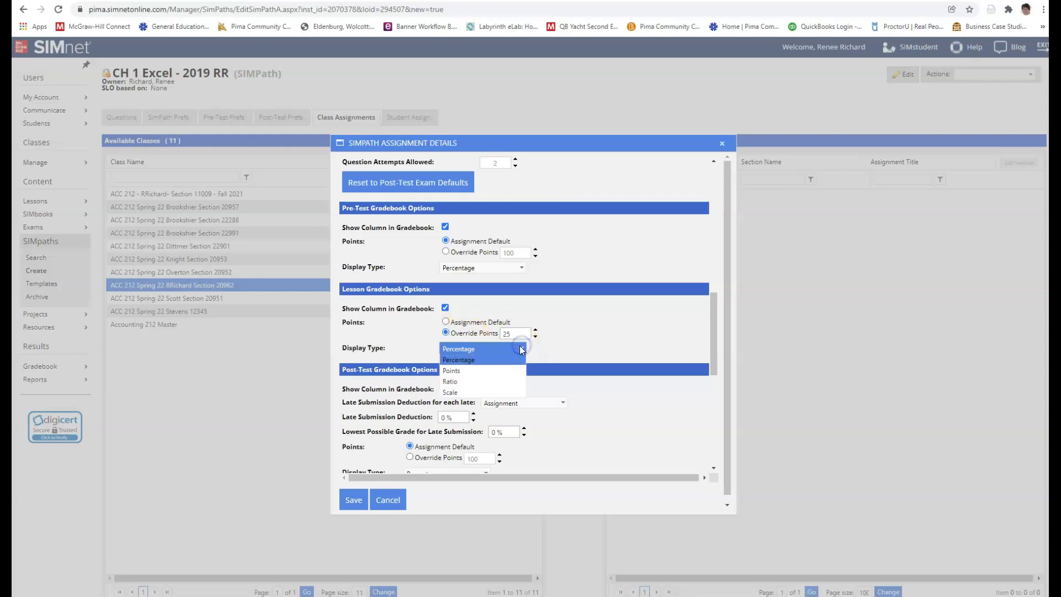
pyautogui.click(490, 372)
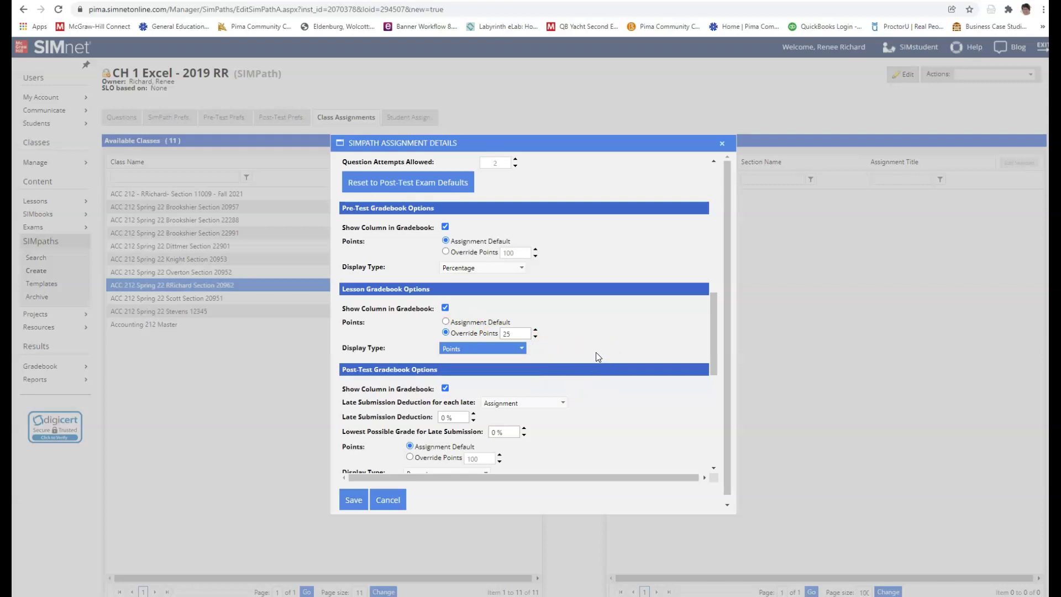
pyautogui.scroll(-2, 596, 353)
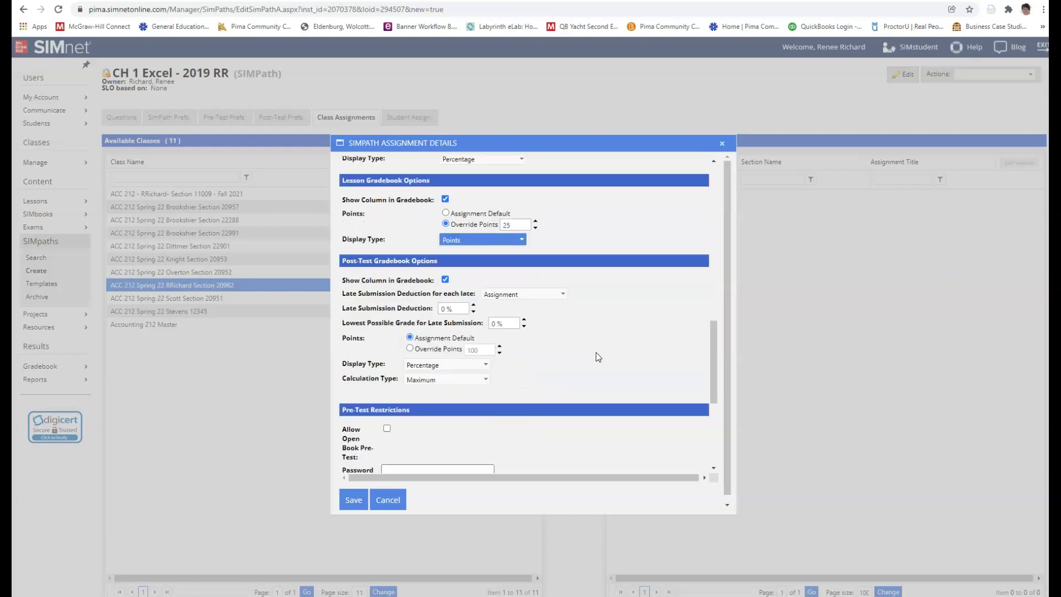
pyautogui.click(446, 221)
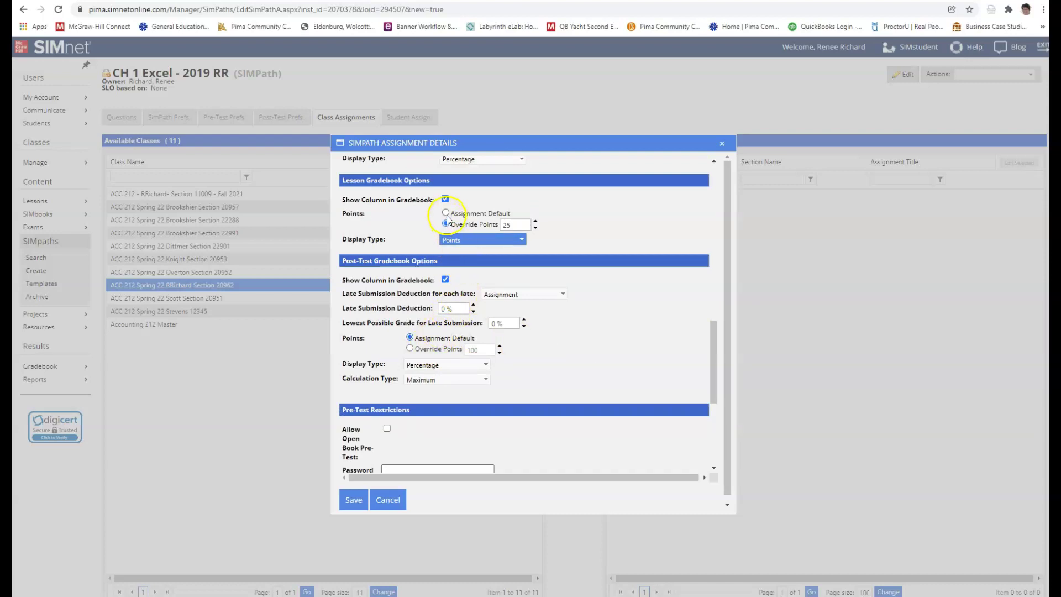
pyautogui.click(446, 214)
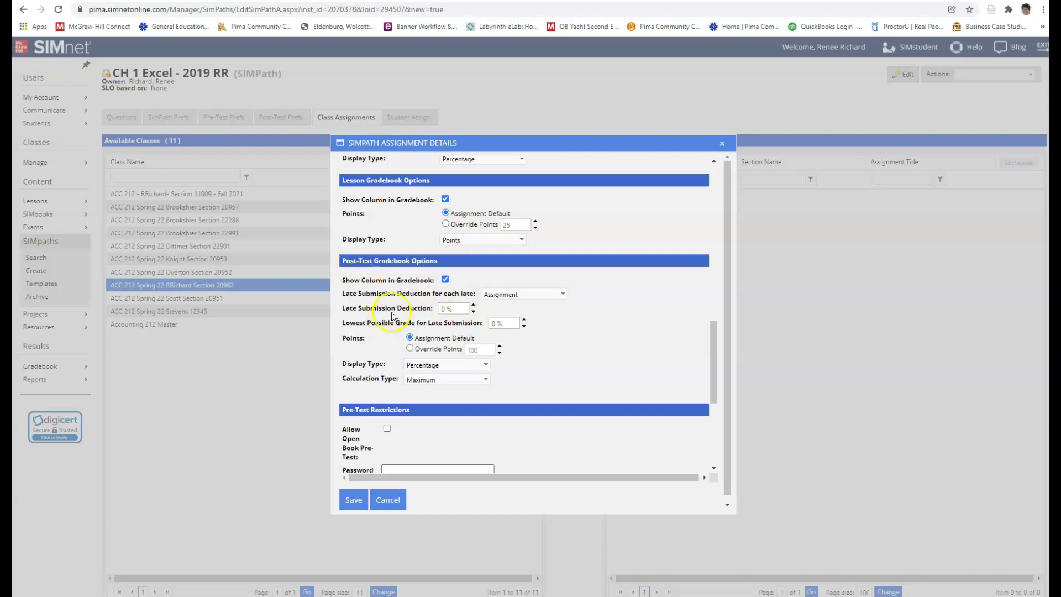
pyautogui.scroll(-1, 417, 317)
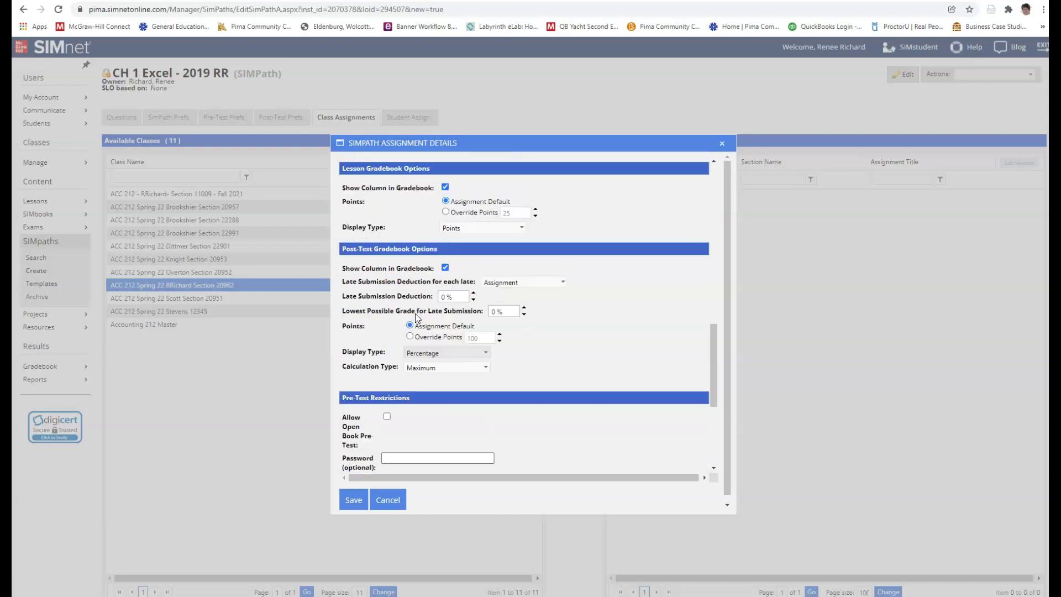
pyautogui.scroll(1, 418, 316)
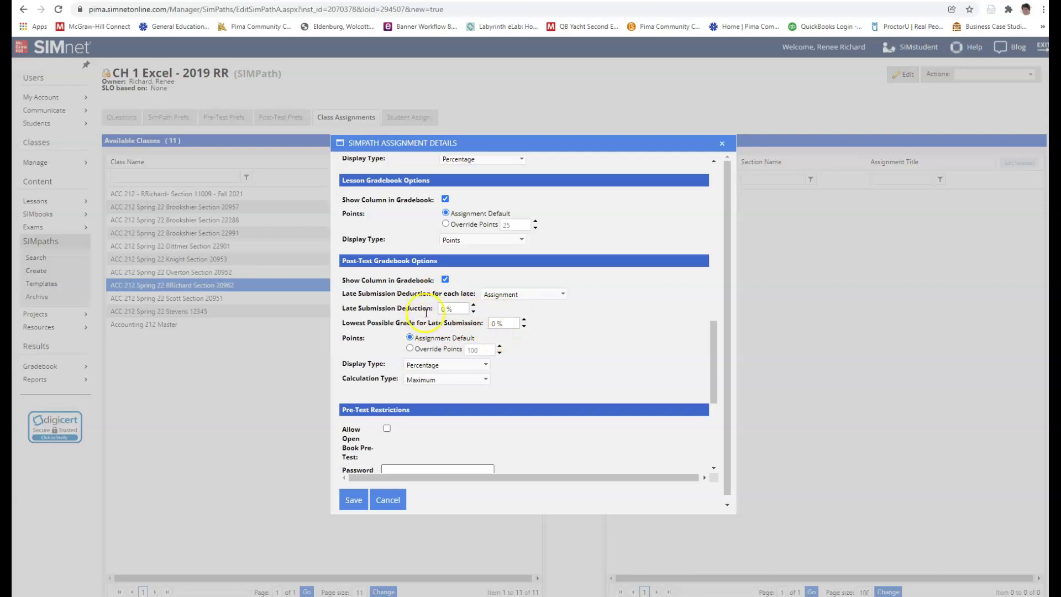
# Give the post-test gradebook 25 override points displayed as Points, and save the assignment.
pyautogui.click(410, 350)
pyautogui.write('25')
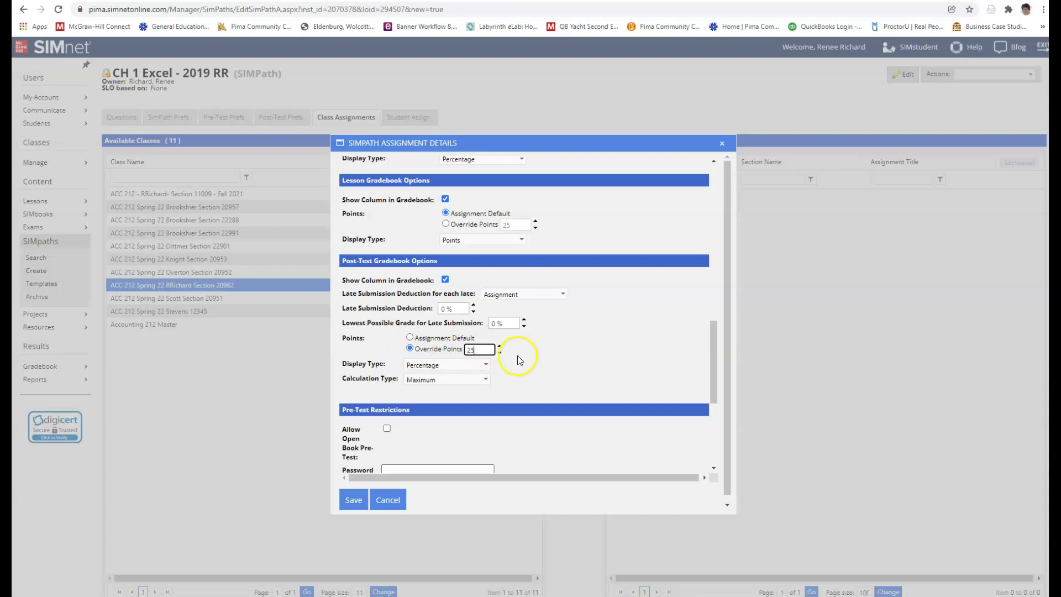
pyautogui.click(522, 365)
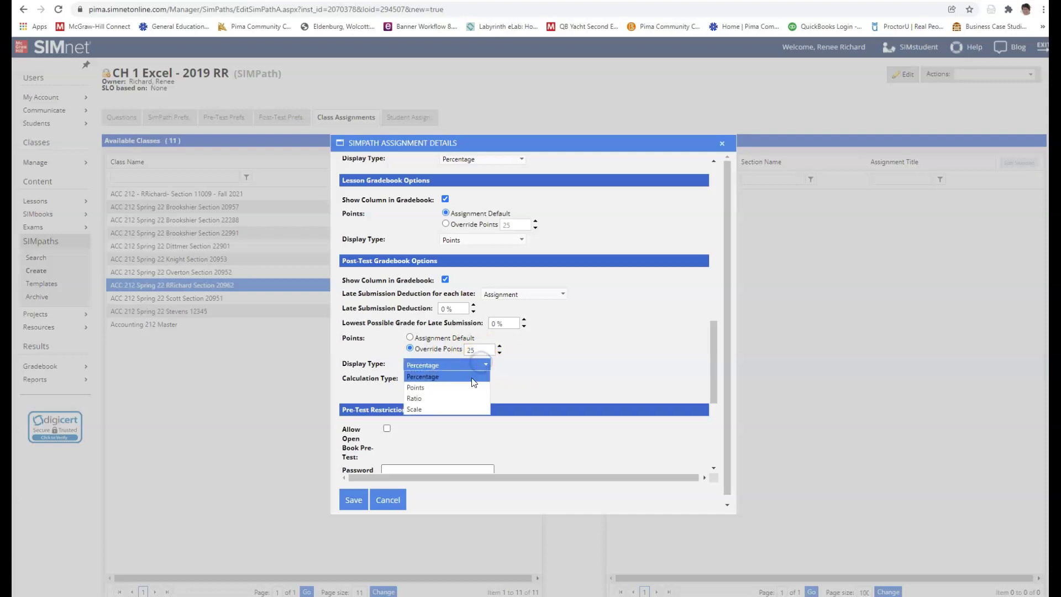
pyautogui.click(465, 381)
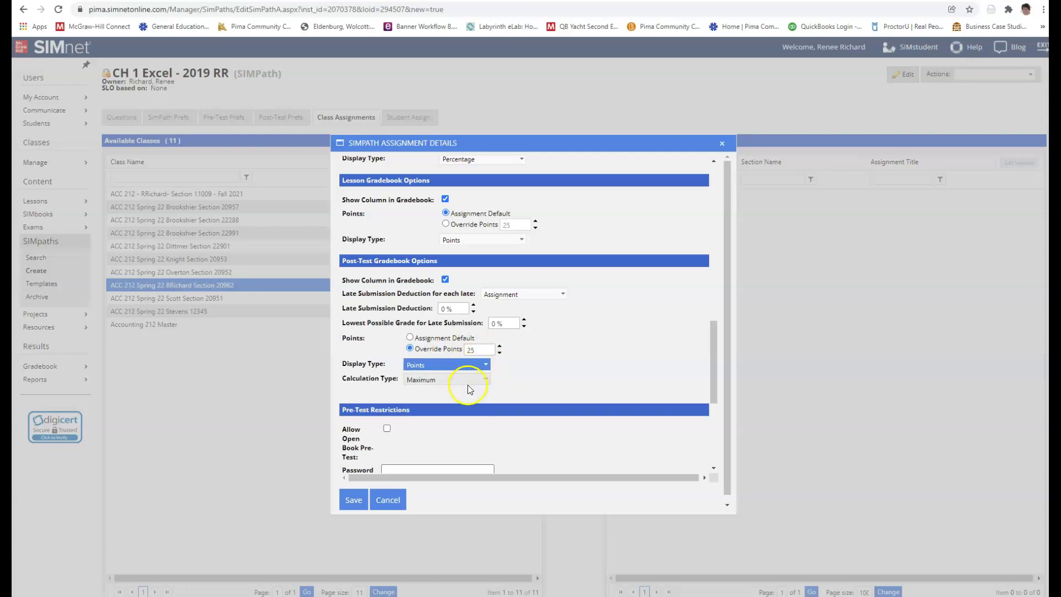
pyautogui.scroll(-5, 469, 390)
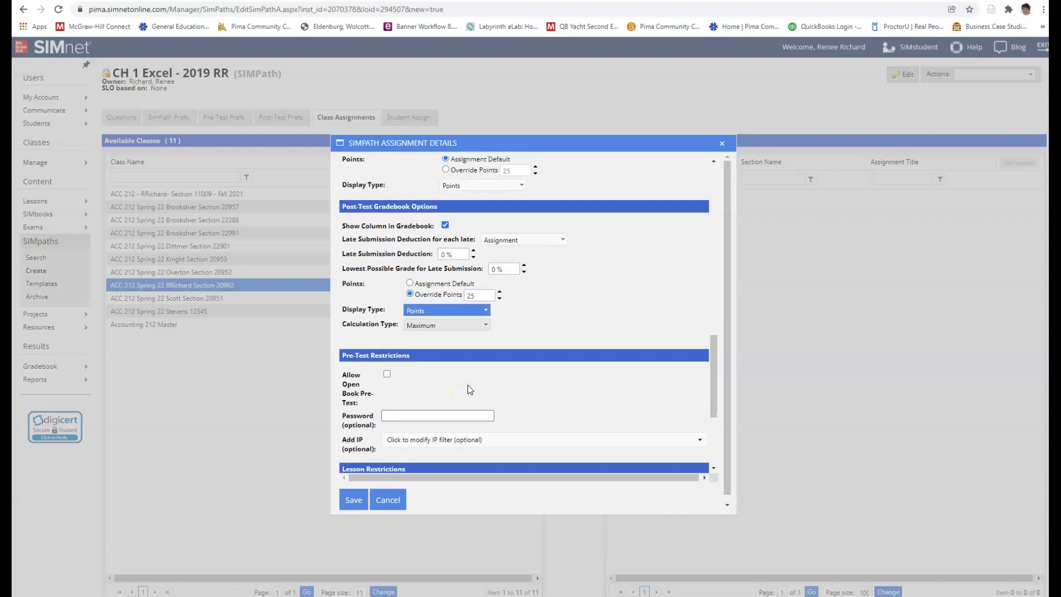
pyautogui.scroll(-1, 468, 385)
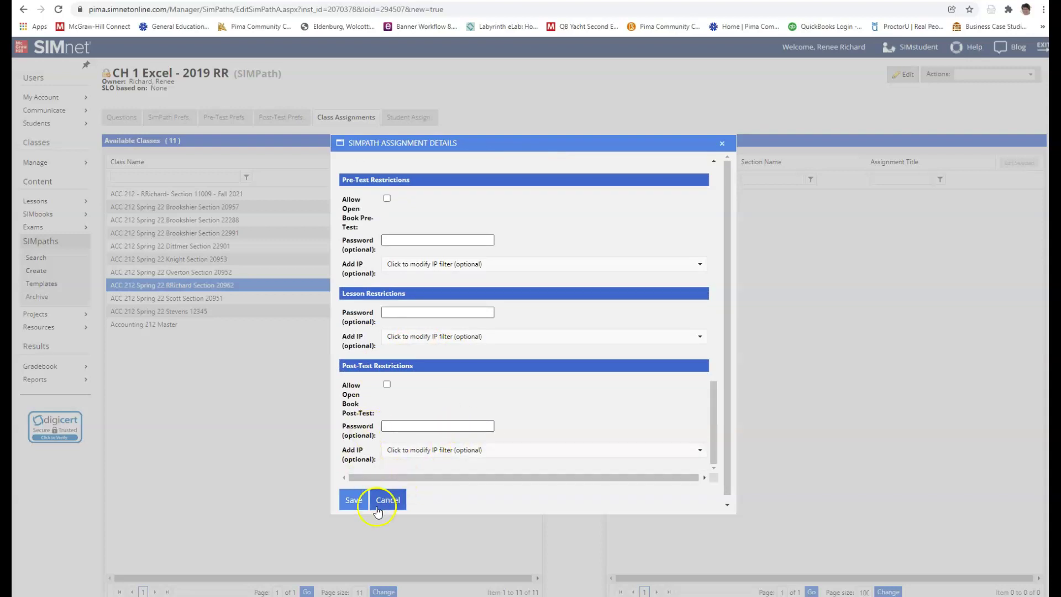
pyautogui.click(354, 505)
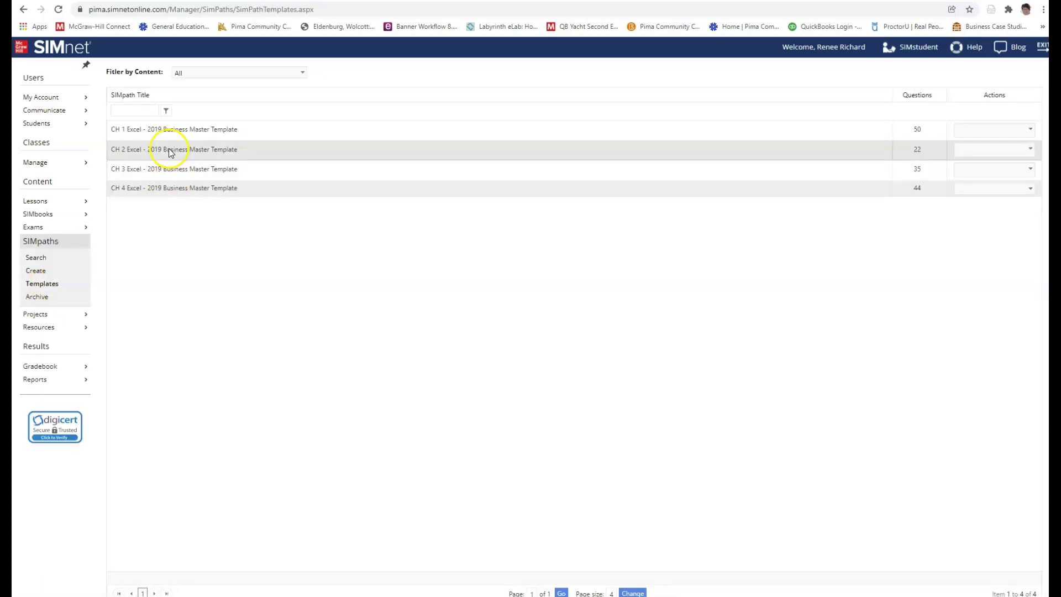
# Dismiss the CH 2 template's Actions list and switch to the D2L SIMnet Instructor module.
pyautogui.click(1007, 149)
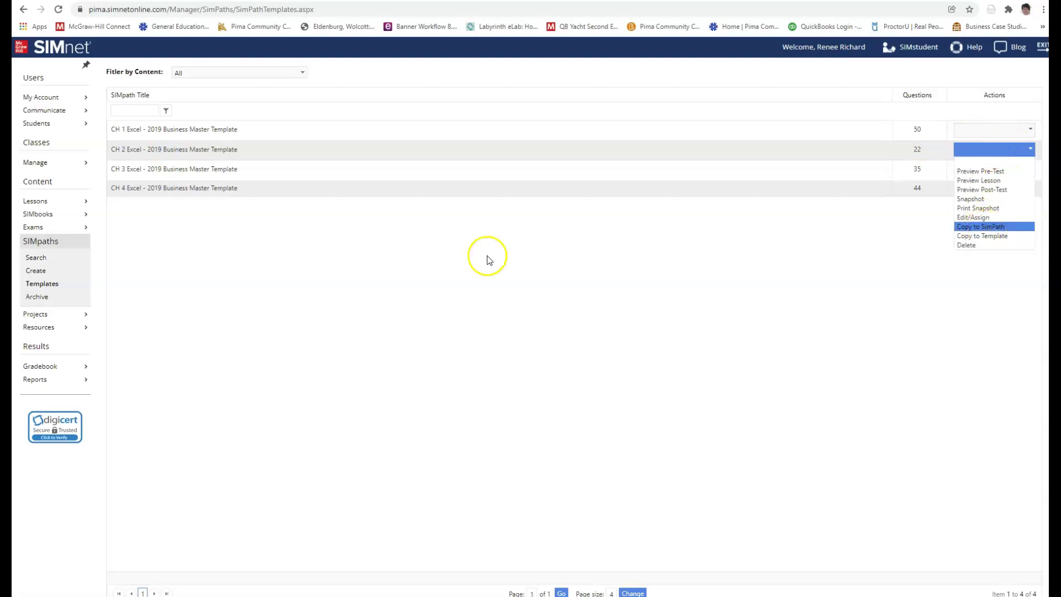
pyautogui.click(381, 298)
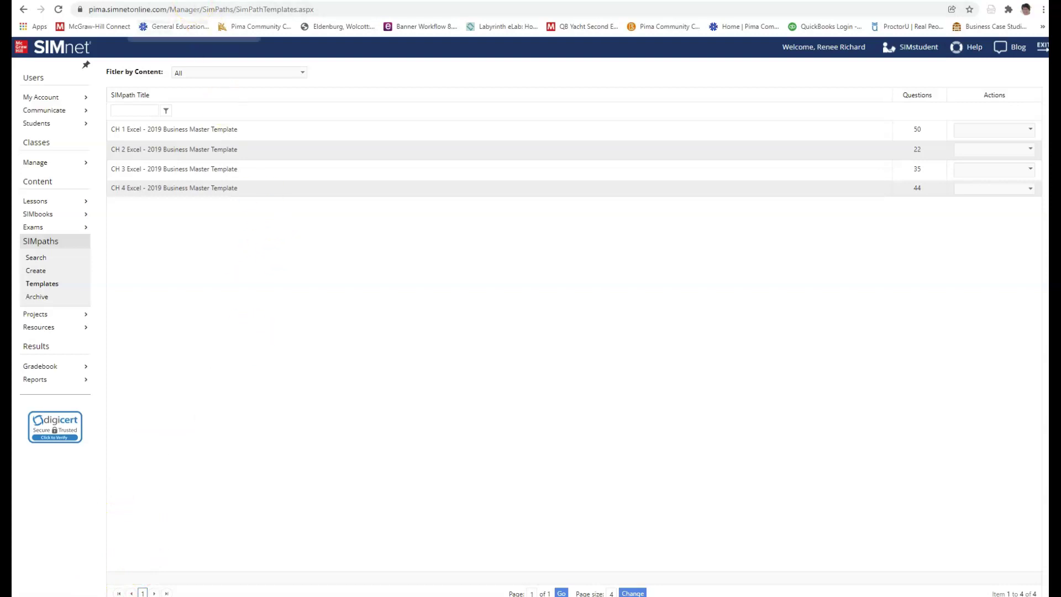
pyautogui.click(157, 1)
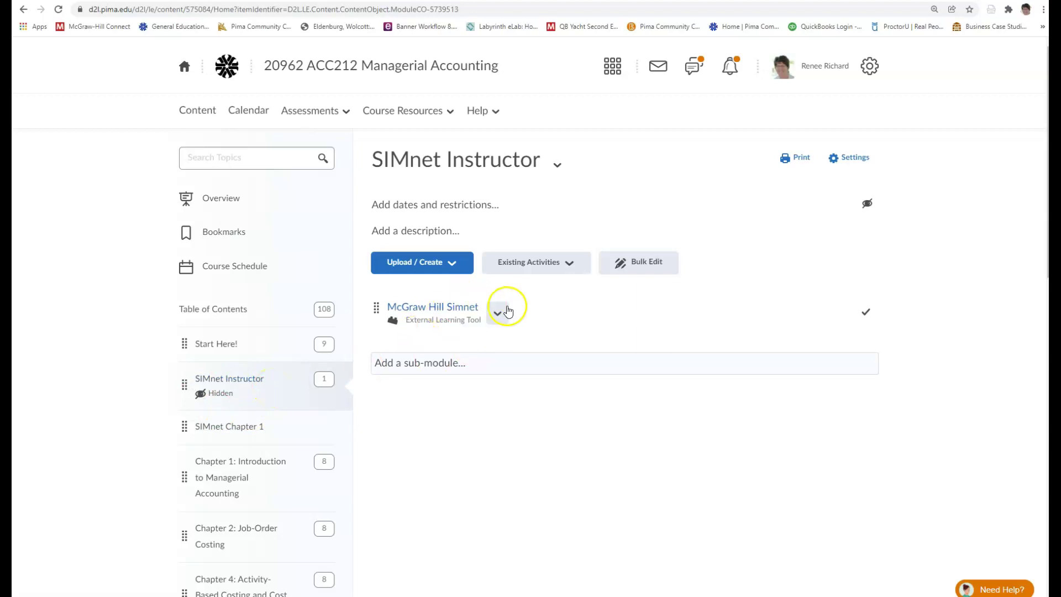
# Add the McGraw Hill Simnet external learning tool to the SIMnet Instructor module.
pyautogui.click(572, 269)
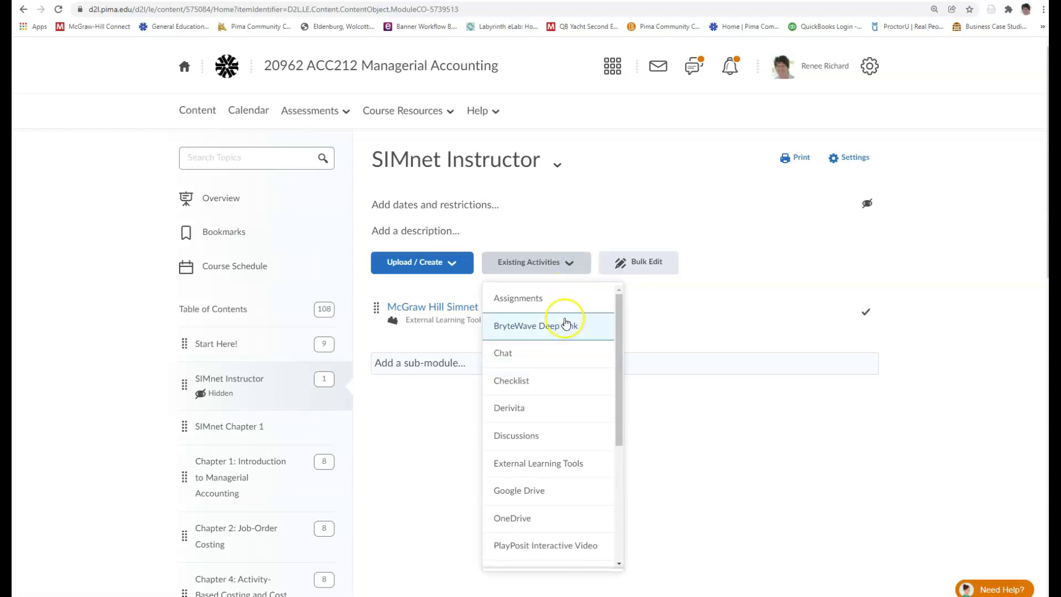
pyautogui.click(573, 463)
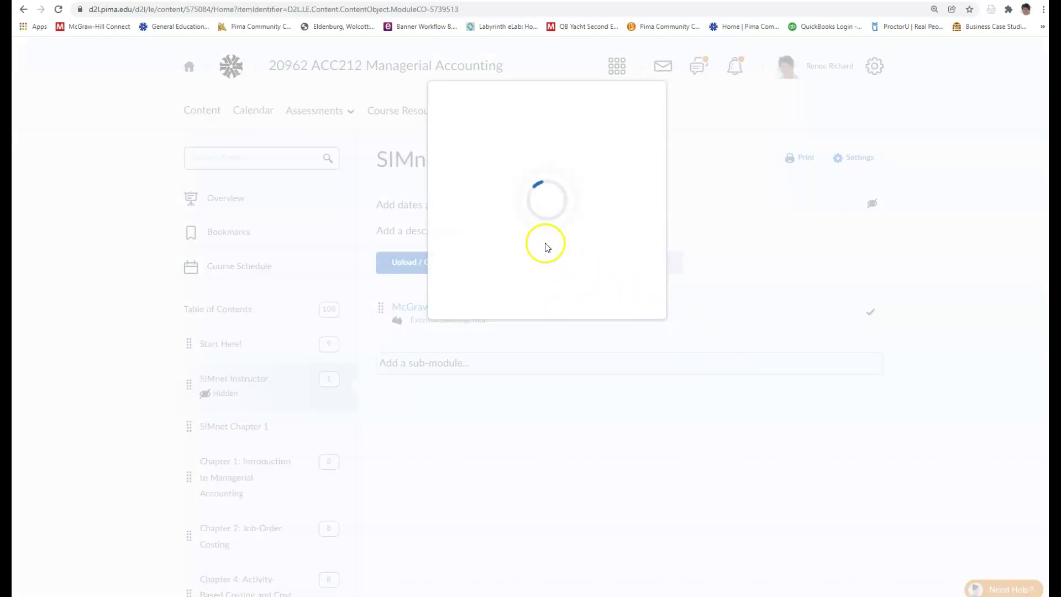
pyautogui.scroll(-10, 498, 258)
pyautogui.scroll(-15, 480, 327)
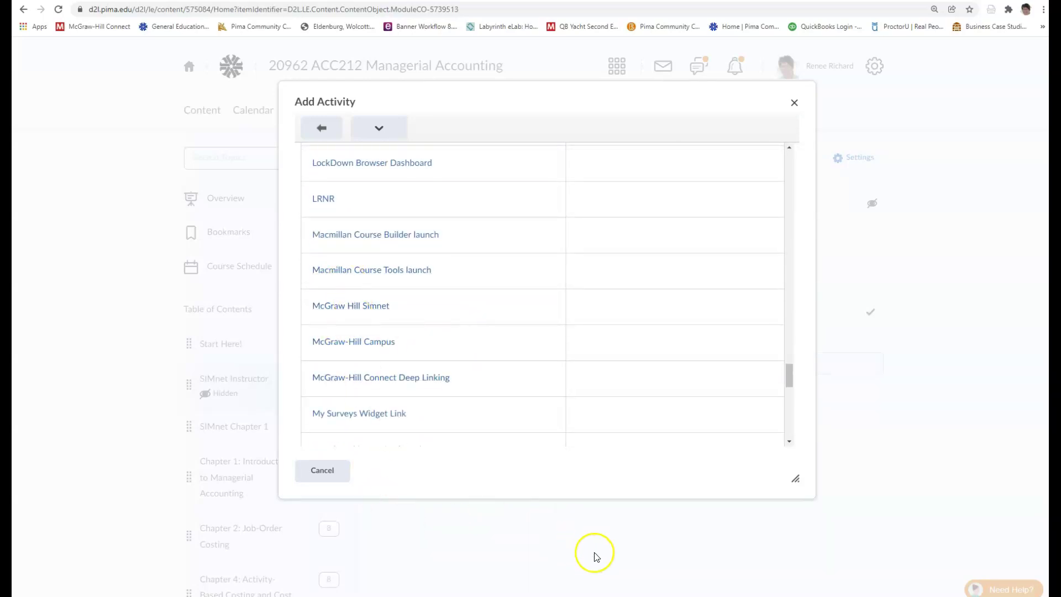
pyautogui.click(795, 104)
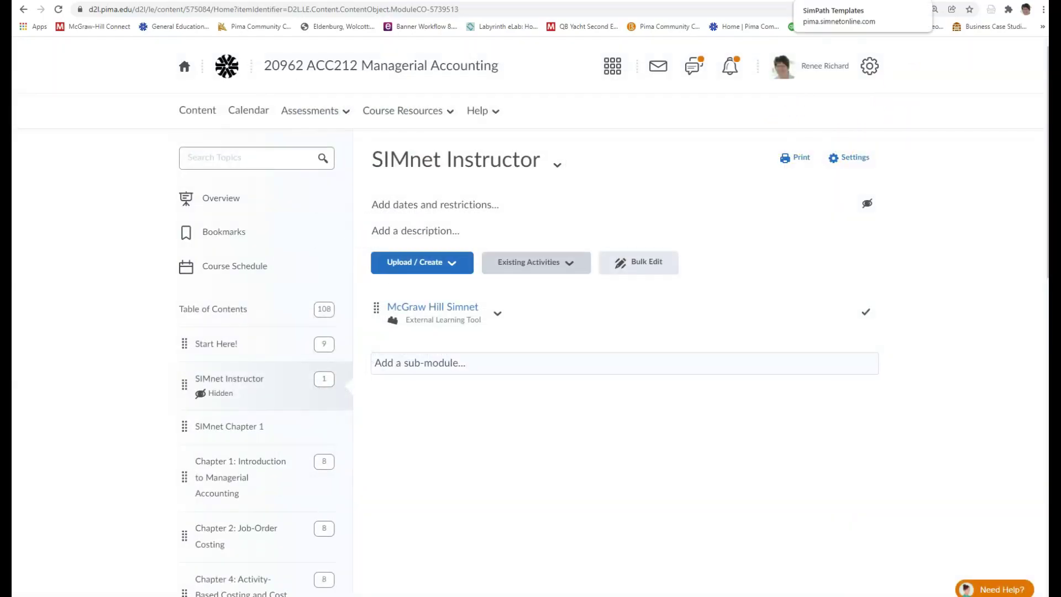
# Log out of SIMnet and return to the D2L SIMnet Instructor module.
pyautogui.click(964, 1)
pyautogui.click(1043, 47)
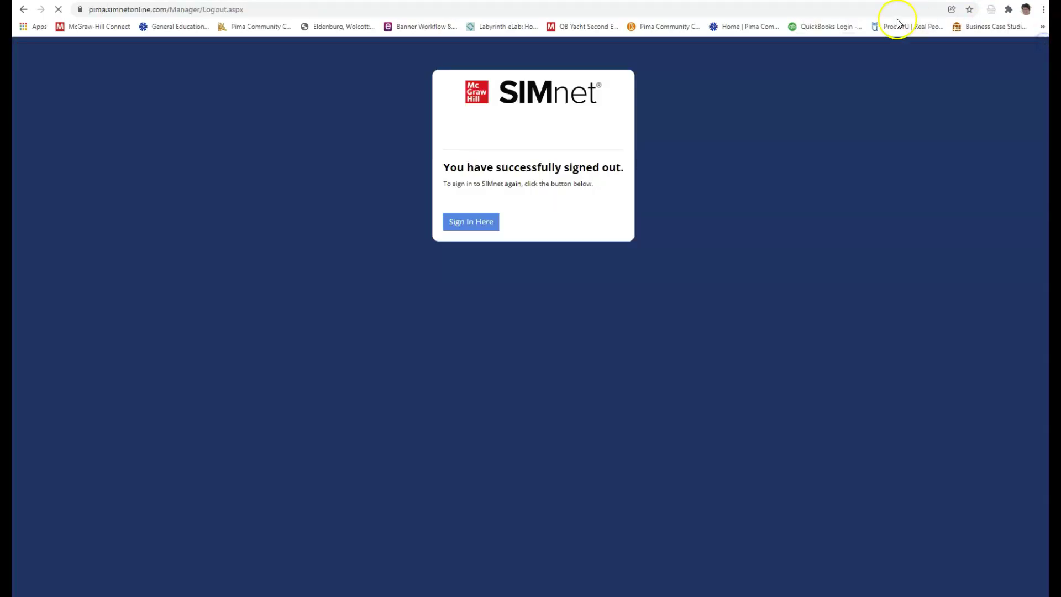
pyautogui.hotkey('ctrl', 't')
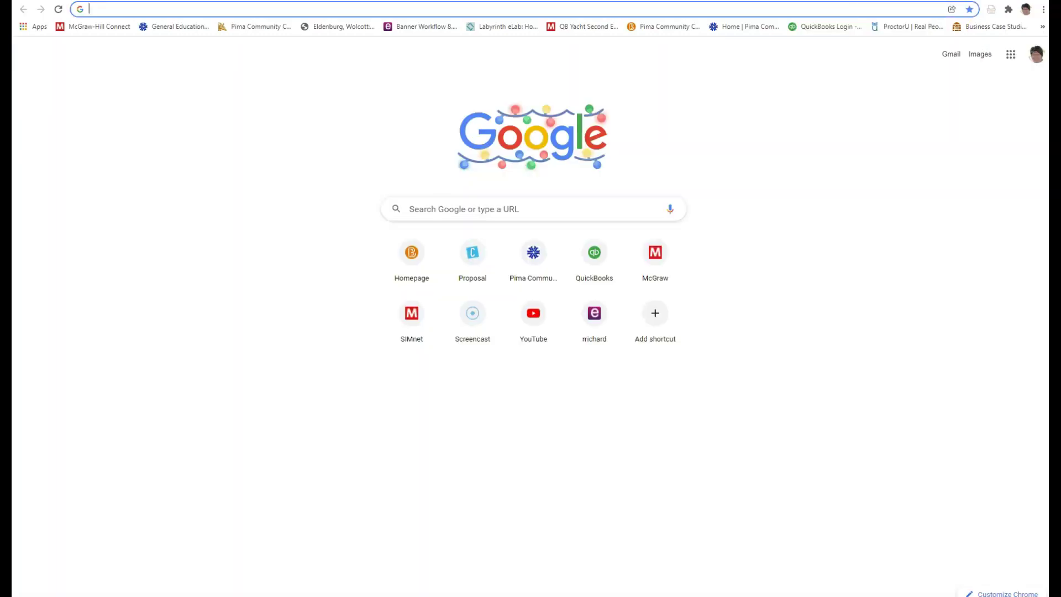
pyautogui.click(265, 2)
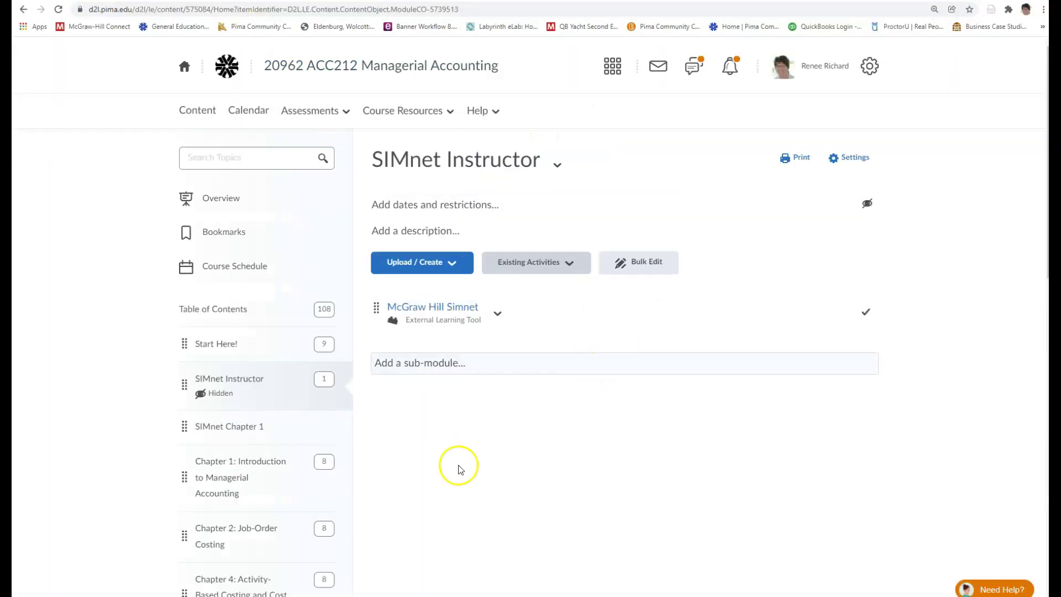
# Pair the McGraw Hill Simnet link with the existing Section 20962 SIMnet class and continue to its Quick Links.
pyautogui.click(444, 313)
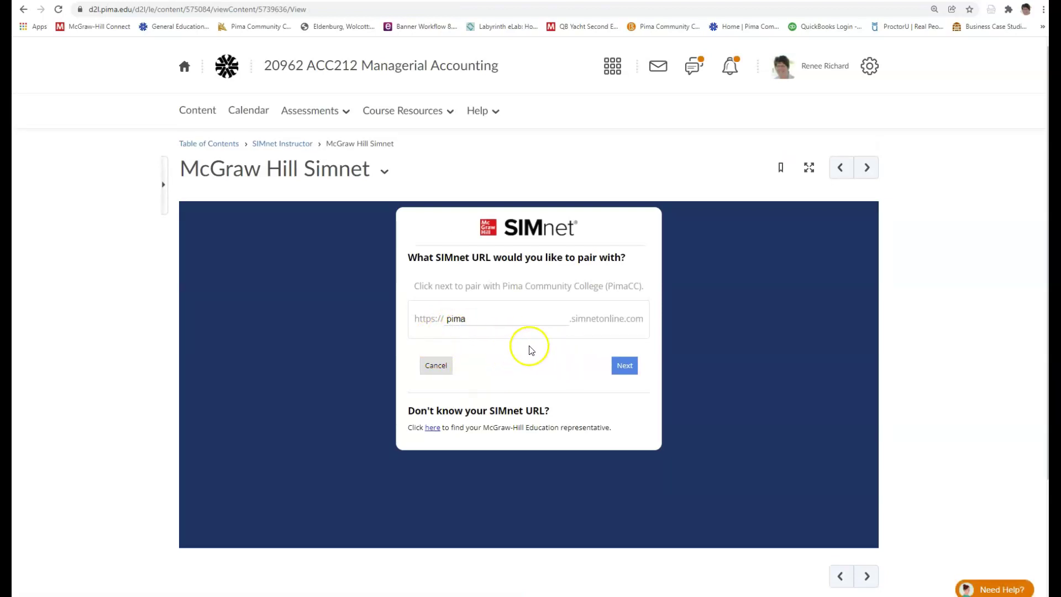
pyautogui.click(634, 372)
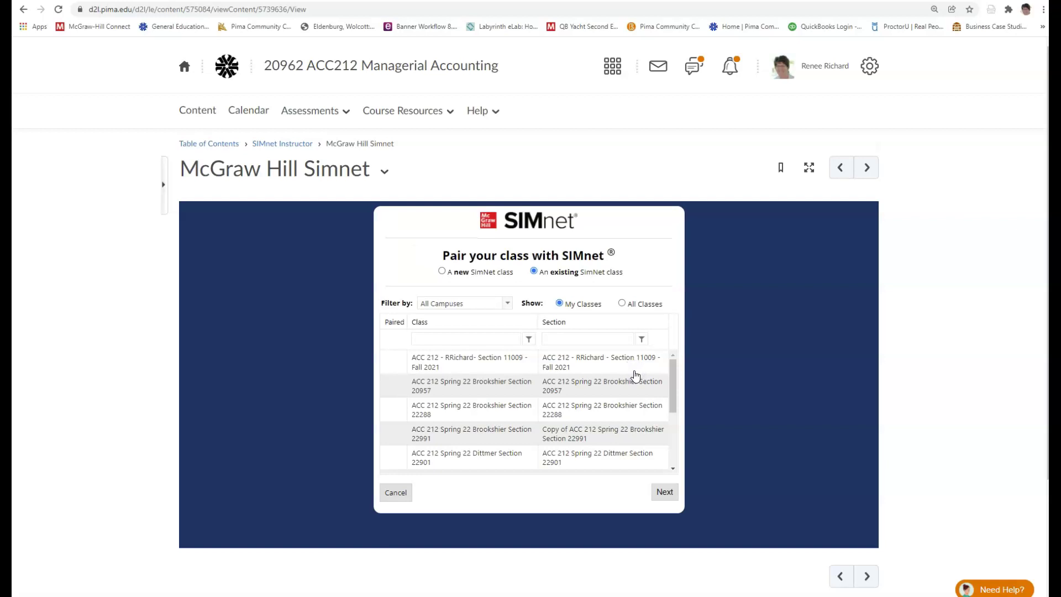
pyautogui.click(628, 382)
pyautogui.click(516, 402)
pyautogui.scroll(-1, 524, 407)
pyautogui.scroll(-3, 525, 407)
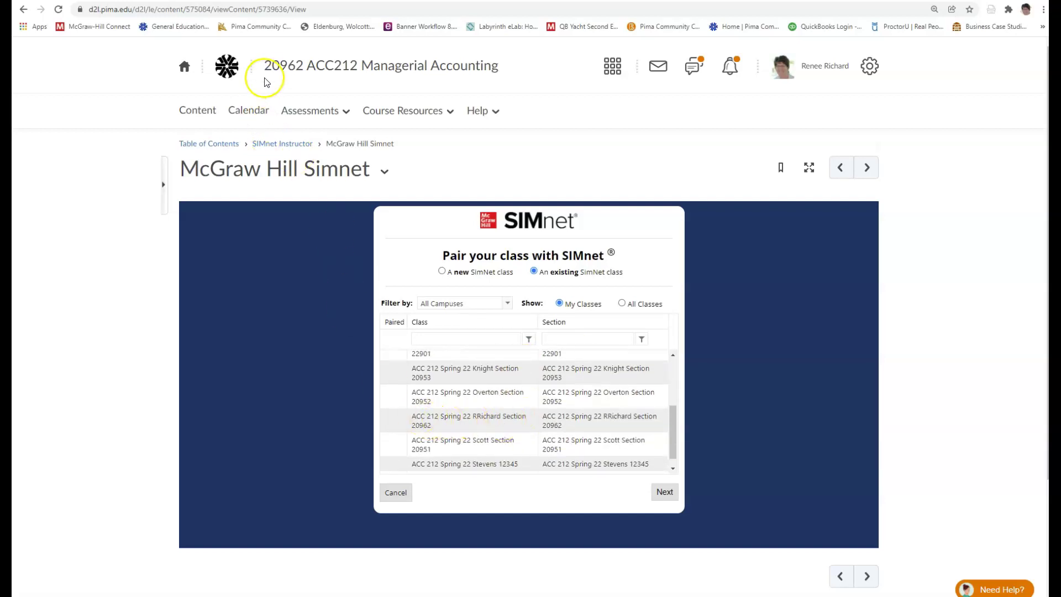
pyautogui.click(475, 421)
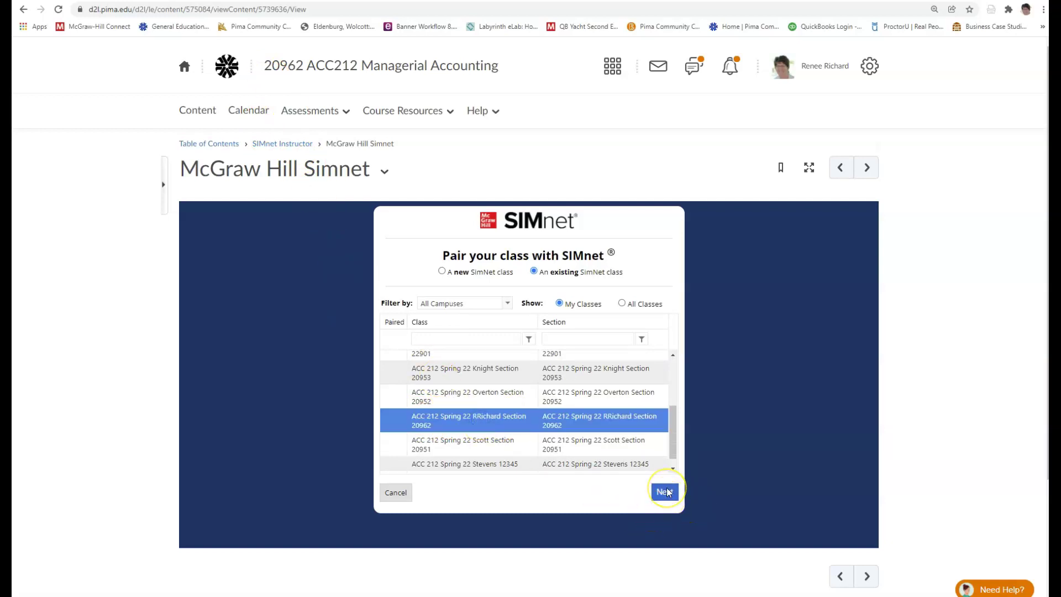
pyautogui.click(667, 491)
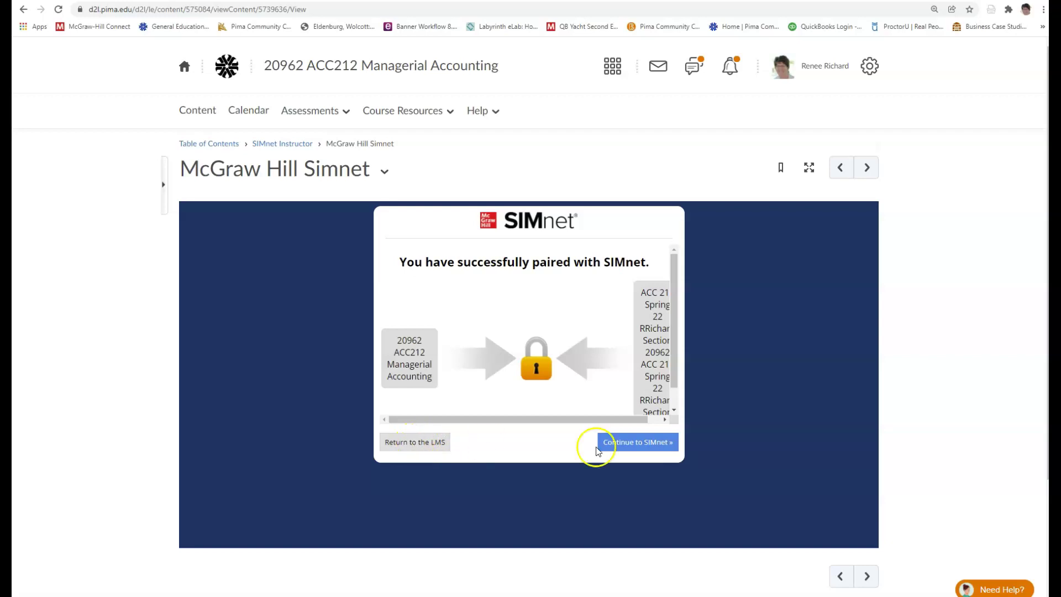
pyautogui.click(645, 447)
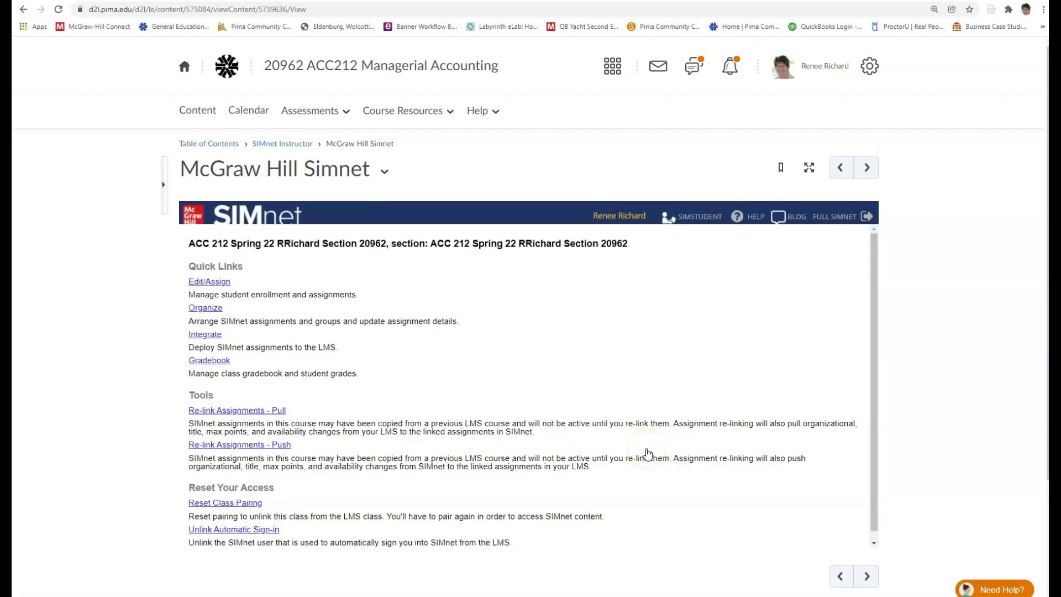
pyautogui.click(226, 284)
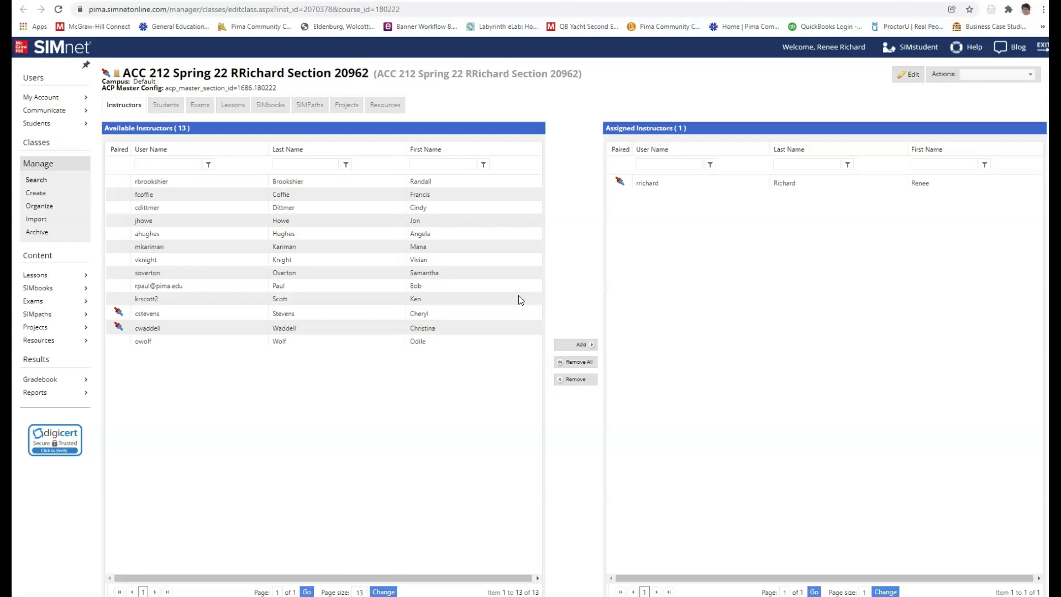
pyautogui.click(305, 108)
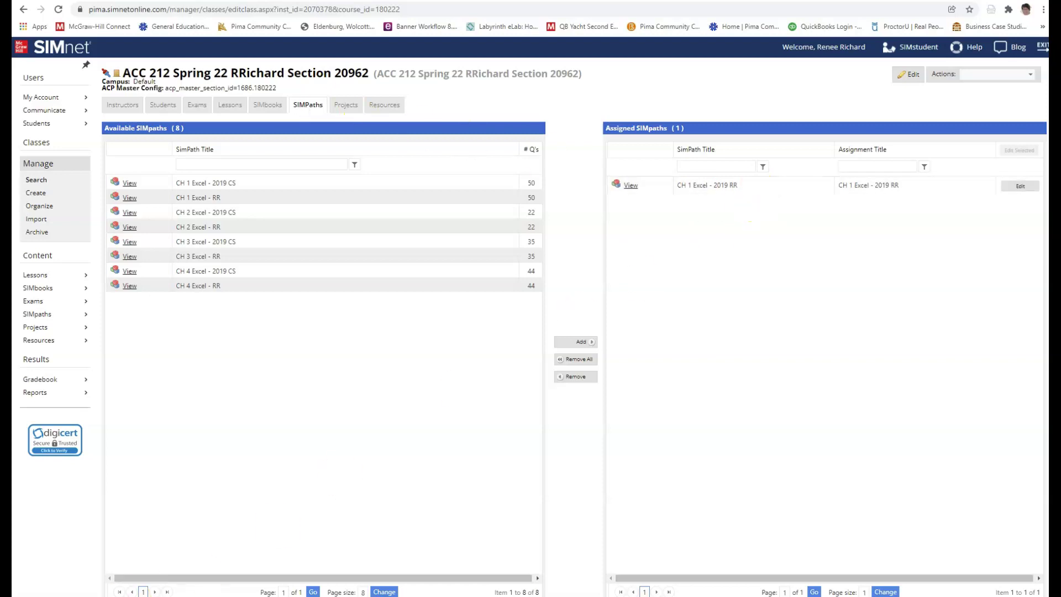
pyautogui.hotkey('ctrl', 'w')
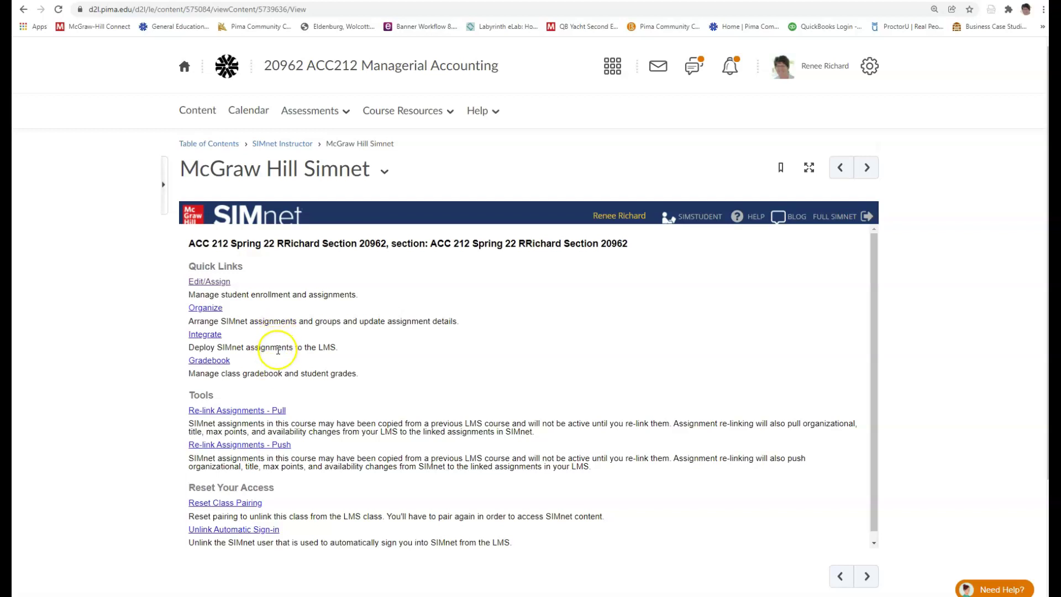
# On the Integrate page, drag CH 1 Excel - 2019 RR and Excel - Chapter 1 onto SIMnet Chapter 1 and update modules.
pyautogui.click(210, 336)
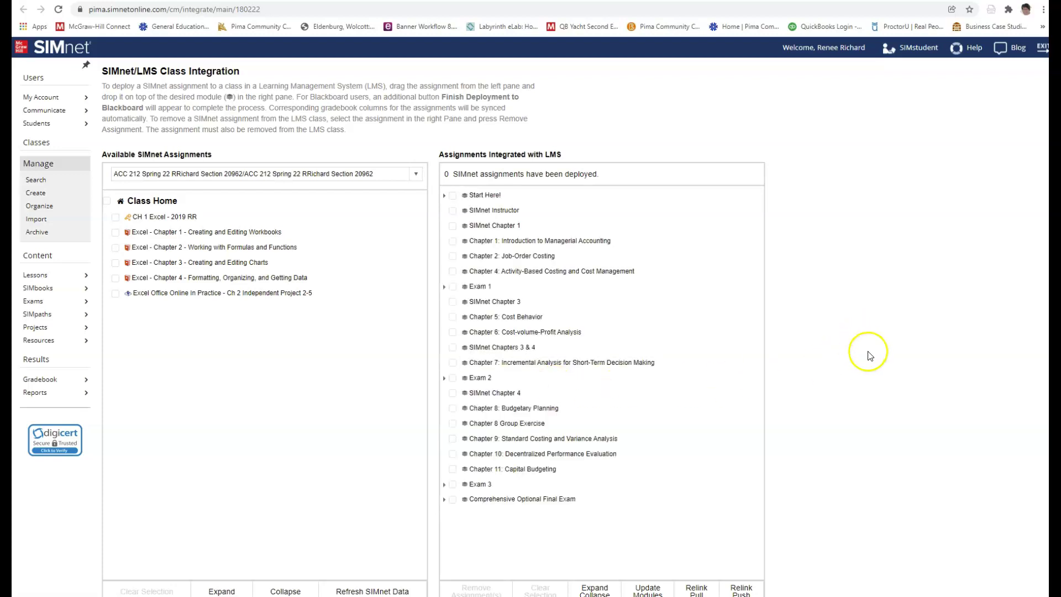
pyautogui.click(116, 218)
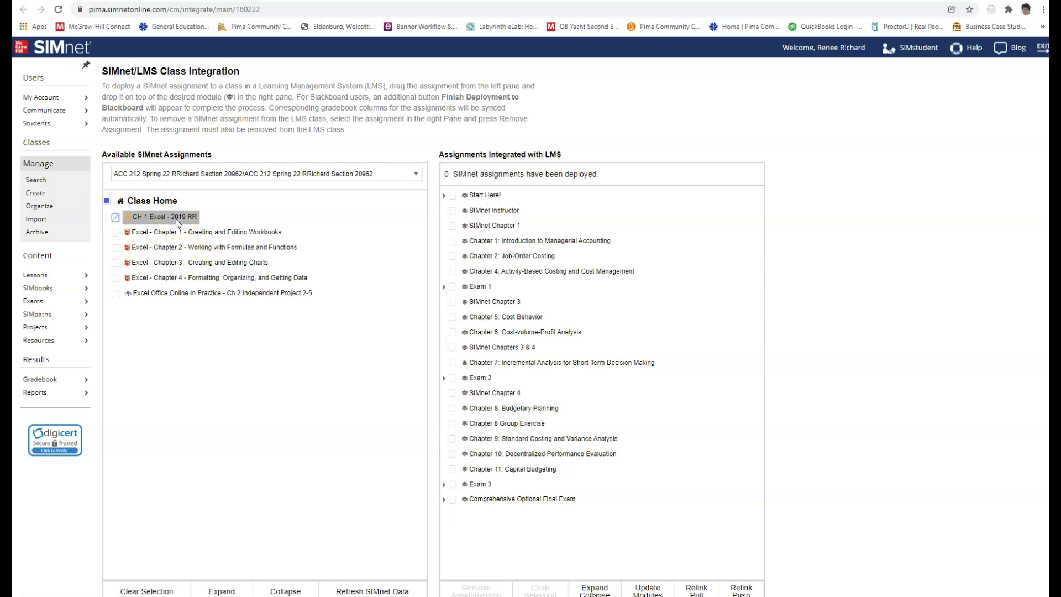
pyautogui.click(115, 233)
pyautogui.moveTo(115, 234); pyautogui.dragTo(614, 356)
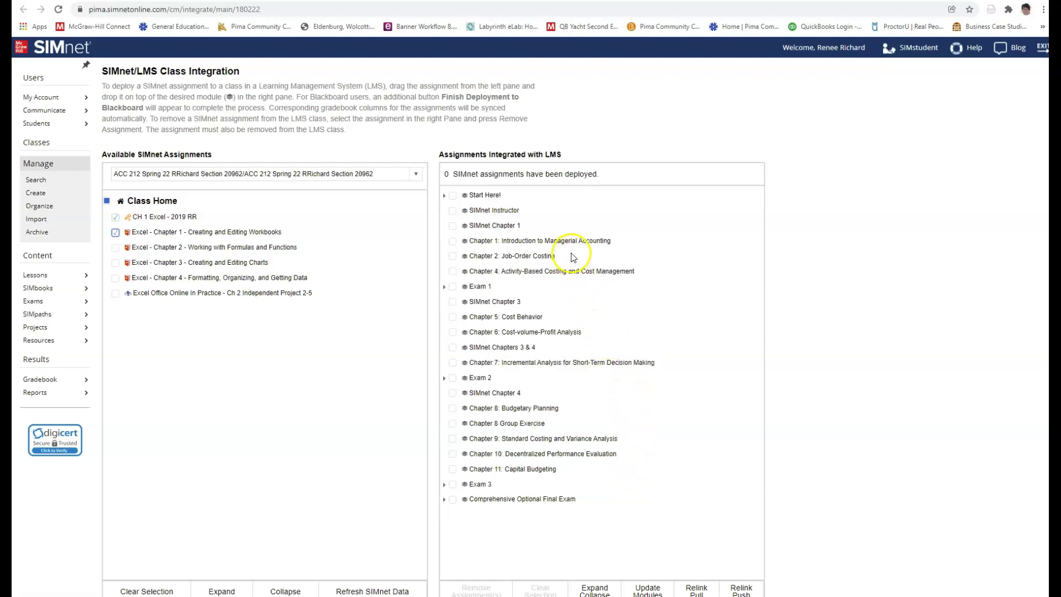
pyautogui.moveTo(539, 231); pyautogui.dragTo(518, 229)
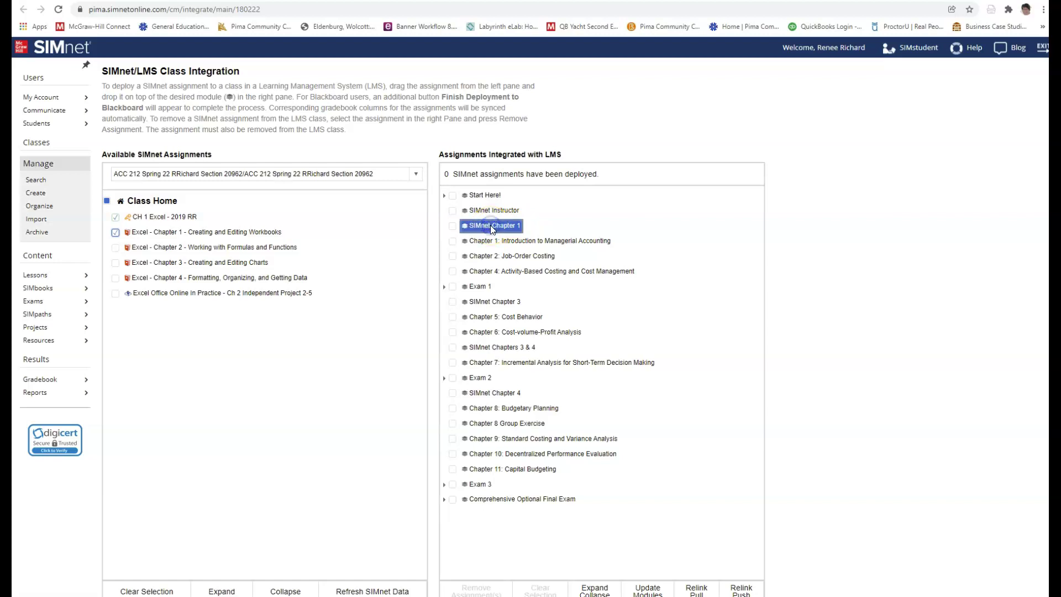
pyautogui.click(452, 225)
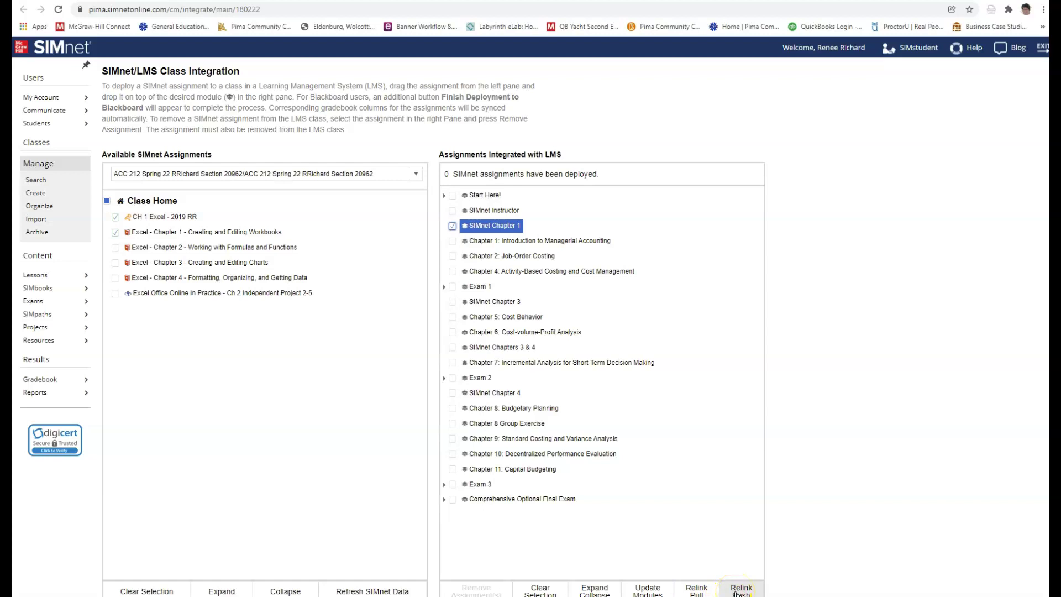
pyautogui.click(662, 590)
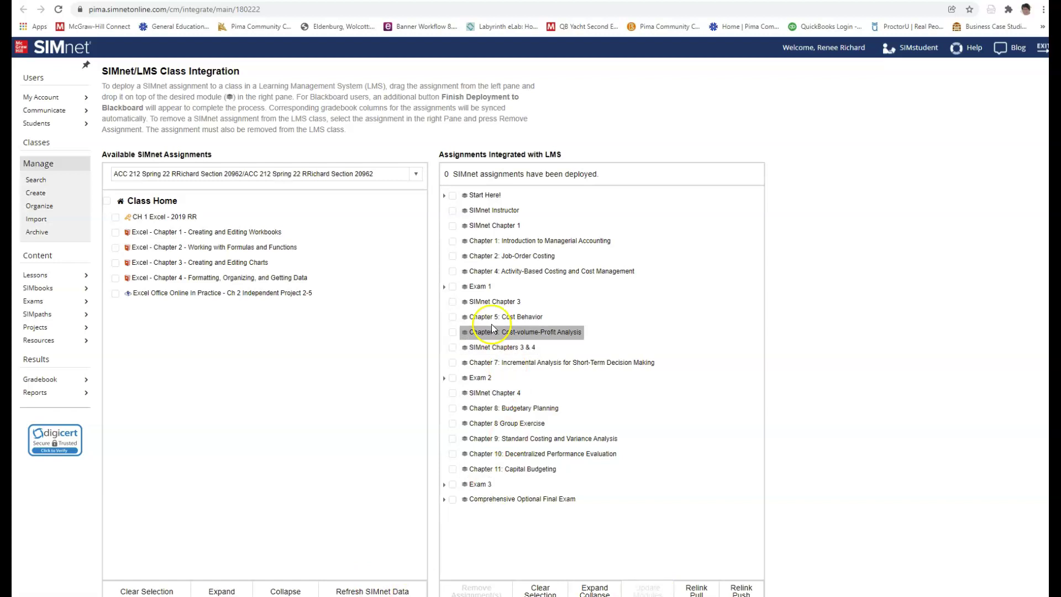
# Deploy CH 1 Excel - 2019 RR into the SIMnet Chapter 1 module.
pyautogui.click(115, 217)
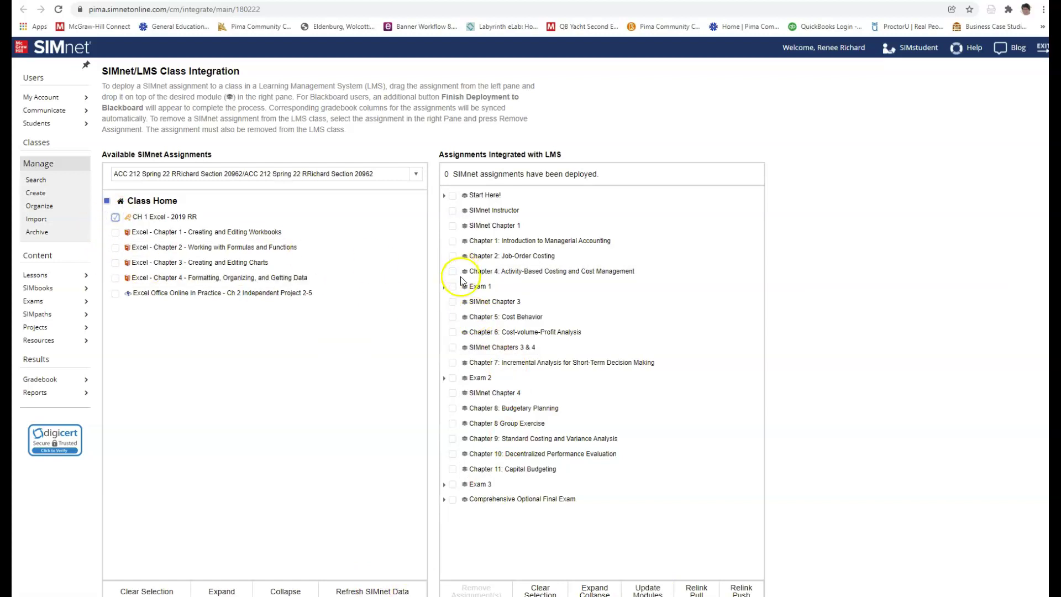
pyautogui.click(452, 226)
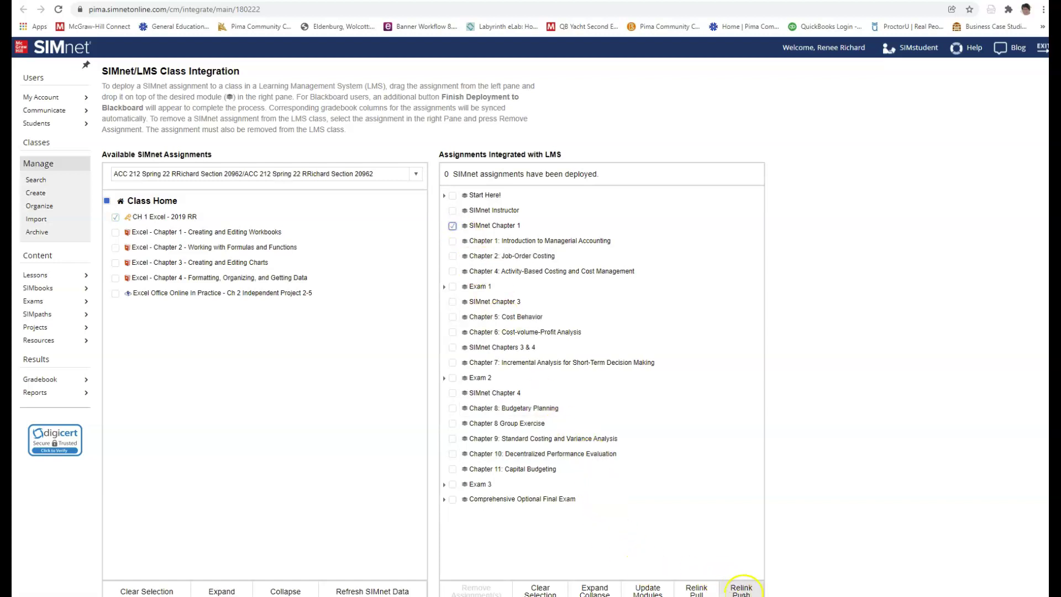
pyautogui.click(745, 594)
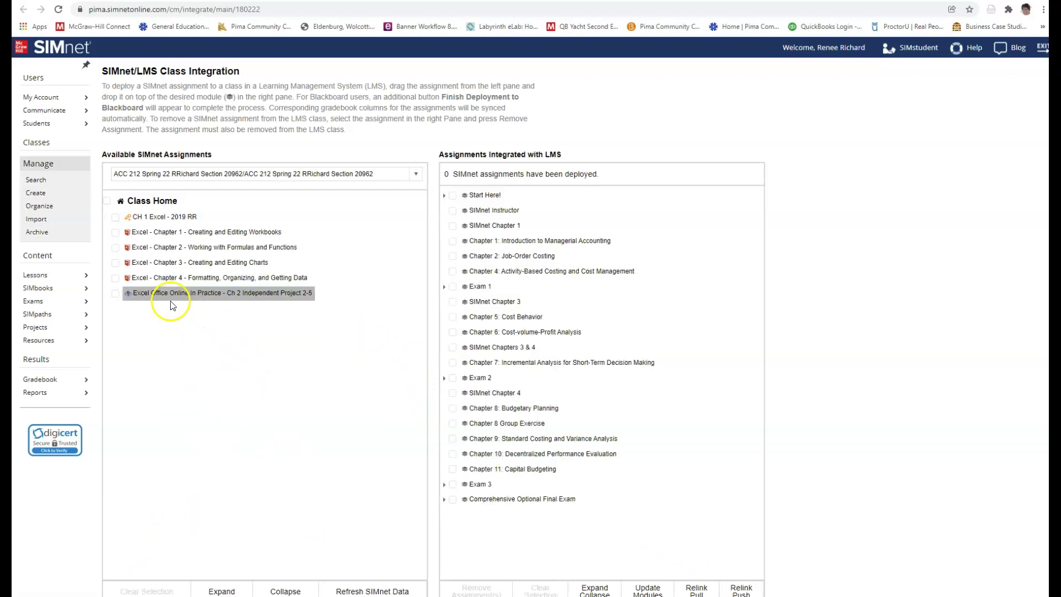
pyautogui.click(176, 222)
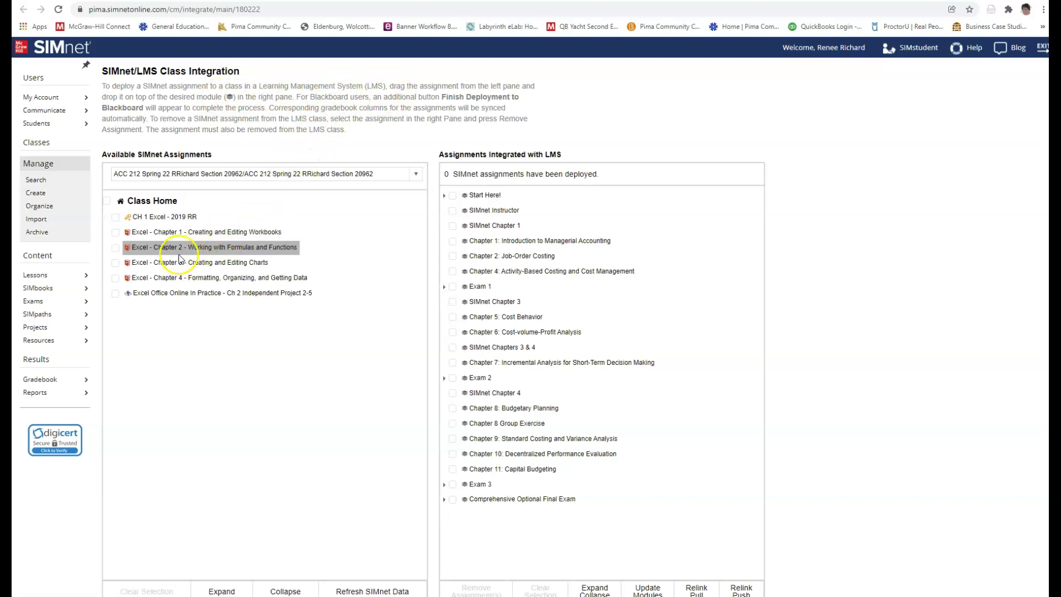
pyautogui.moveTo(144, 217); pyautogui.dragTo(511, 226)
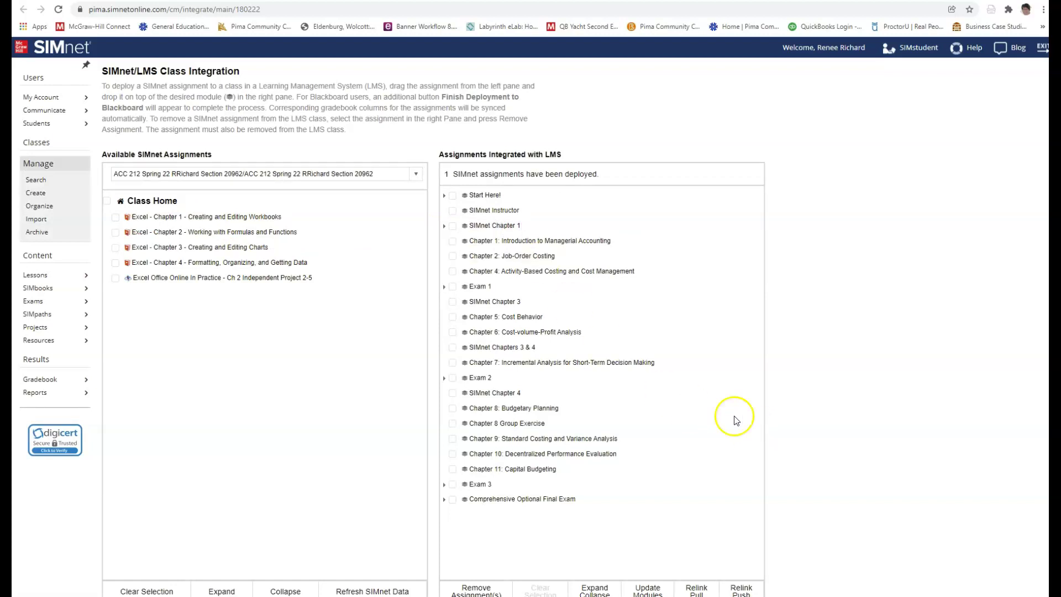
# Check the D2L SIMnet Chapter 1 module, then deploy Excel - Chapter 1 into it as well.
pyautogui.click(332, 1)
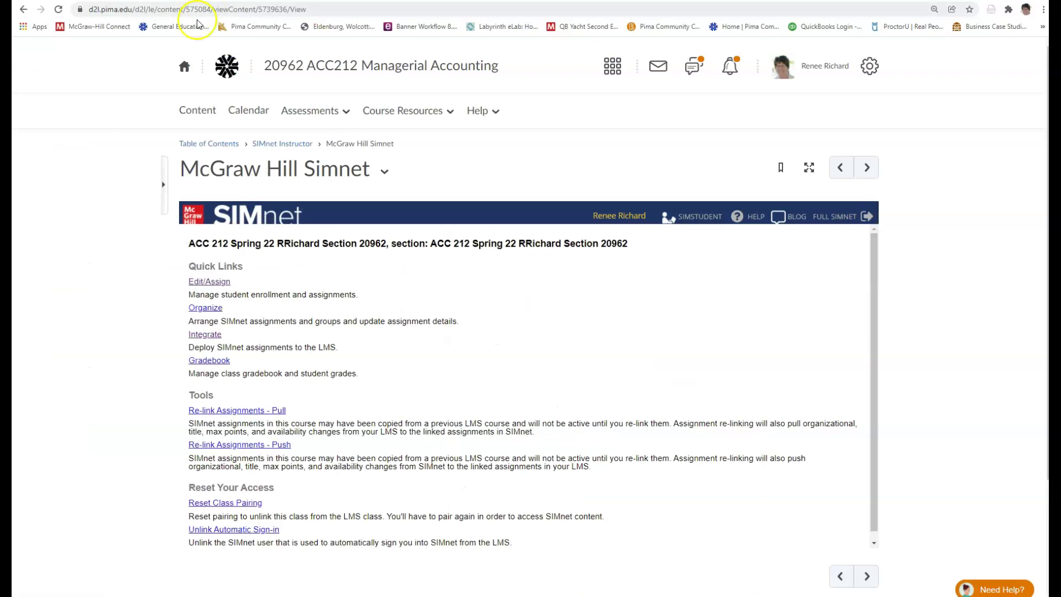
pyautogui.click(196, 108)
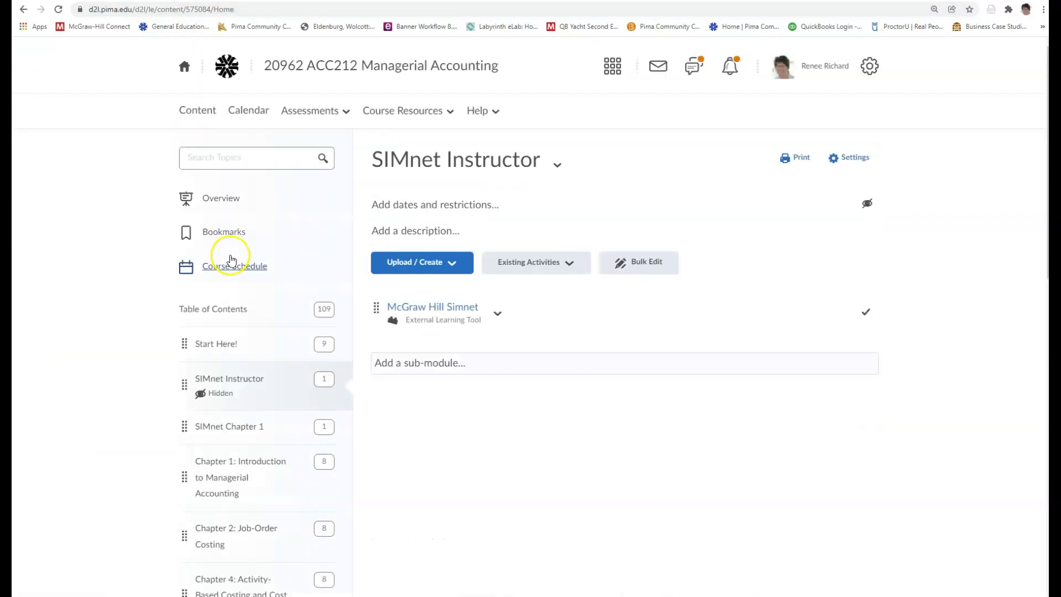
pyautogui.click(231, 427)
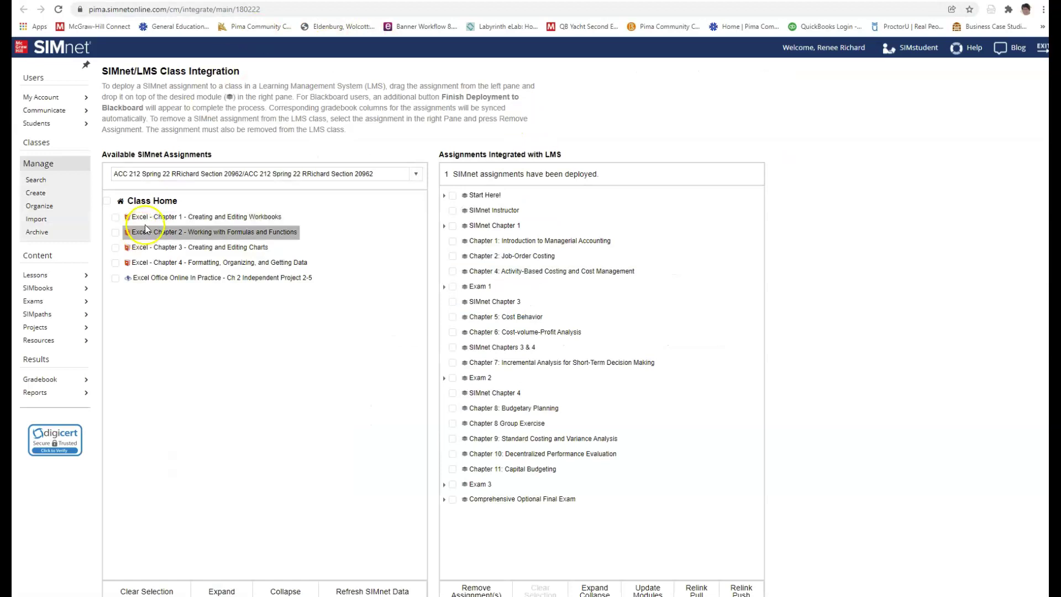
pyautogui.moveTo(141, 217); pyautogui.dragTo(503, 231)
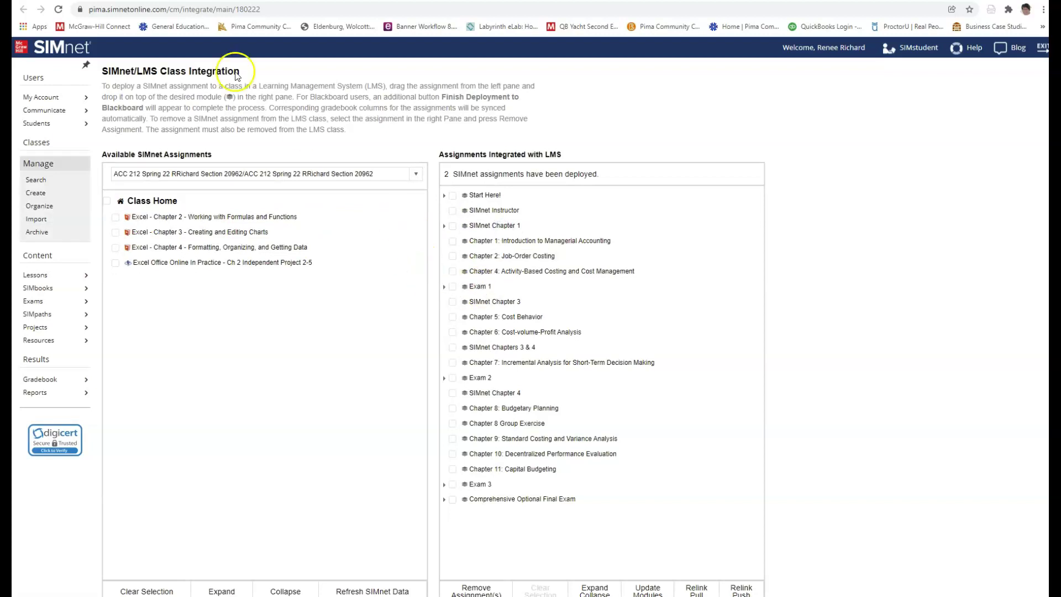
pyautogui.hotkey('ctrl', 'Tab')
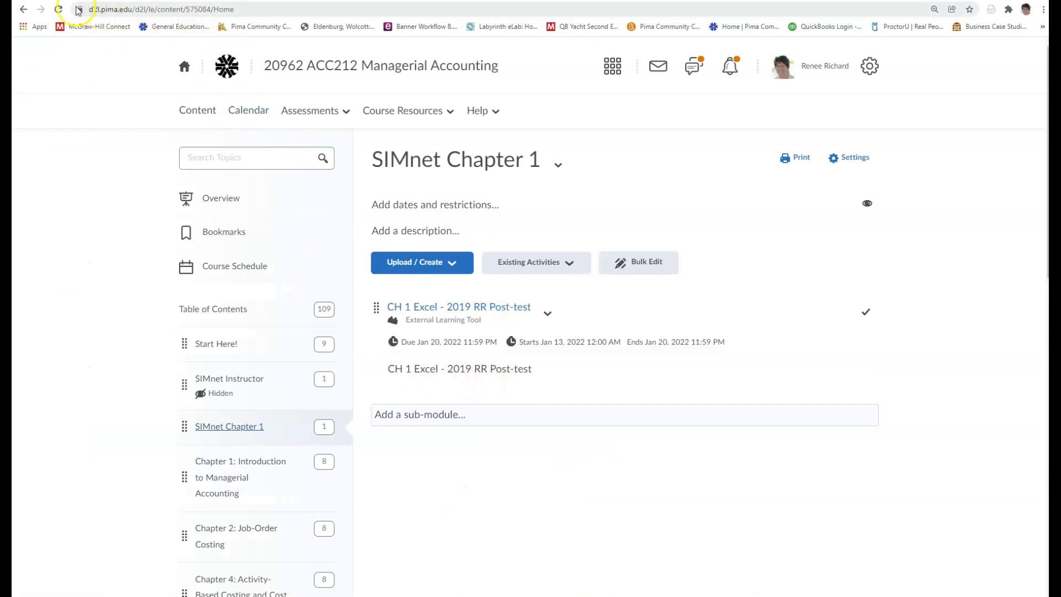
# Reload the module and move Excel - Chapter 1 above the CH 1 Excel - 2019 RR Post-test.
pyautogui.click(57, 10)
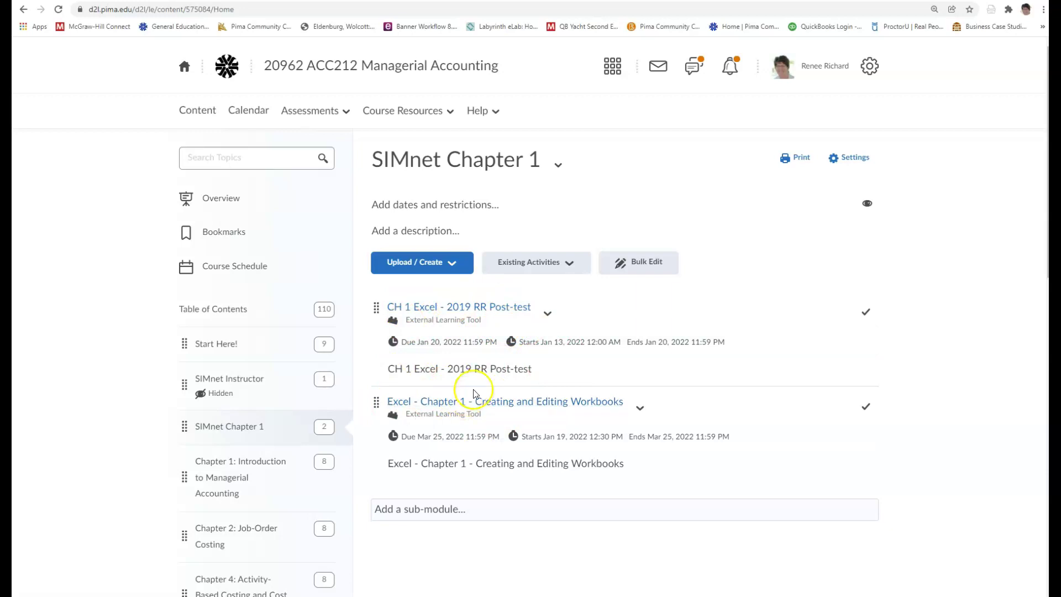
pyautogui.moveTo(376, 410); pyautogui.dragTo(381, 309)
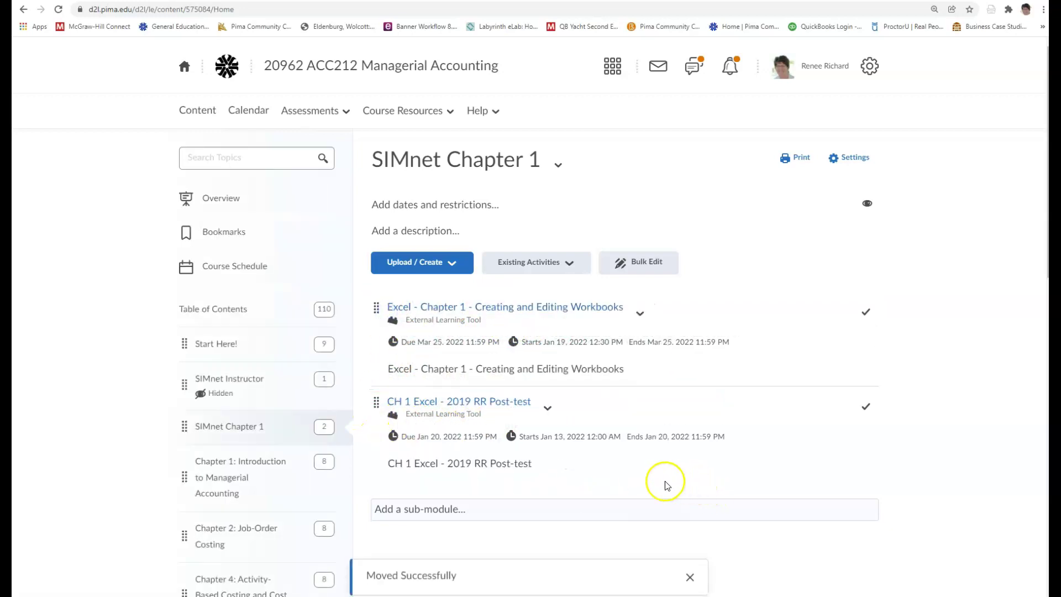